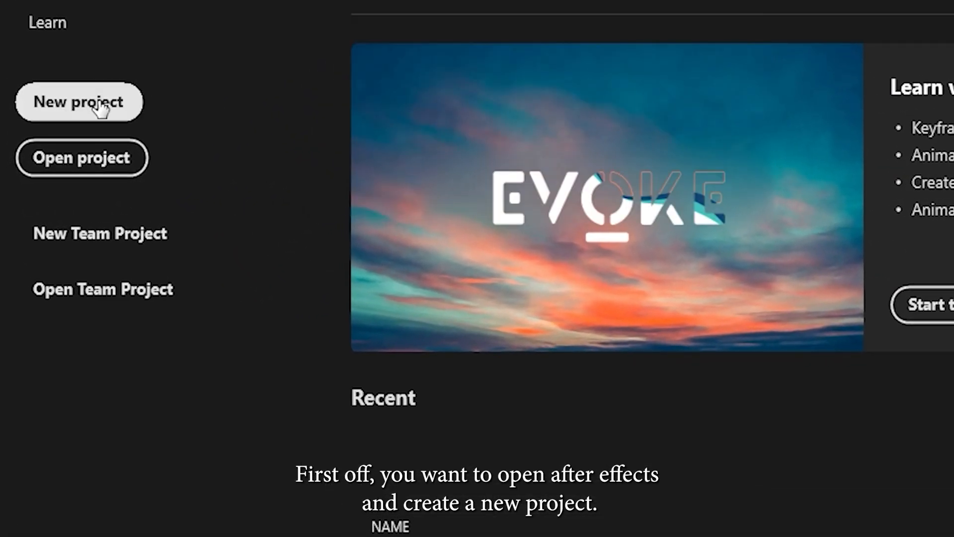
# Create a new project with a 2560 x 1440, 60 fps composition, preserving frame rate when nested and using the Classic 3D renderer
pyautogui.click(99, 105)
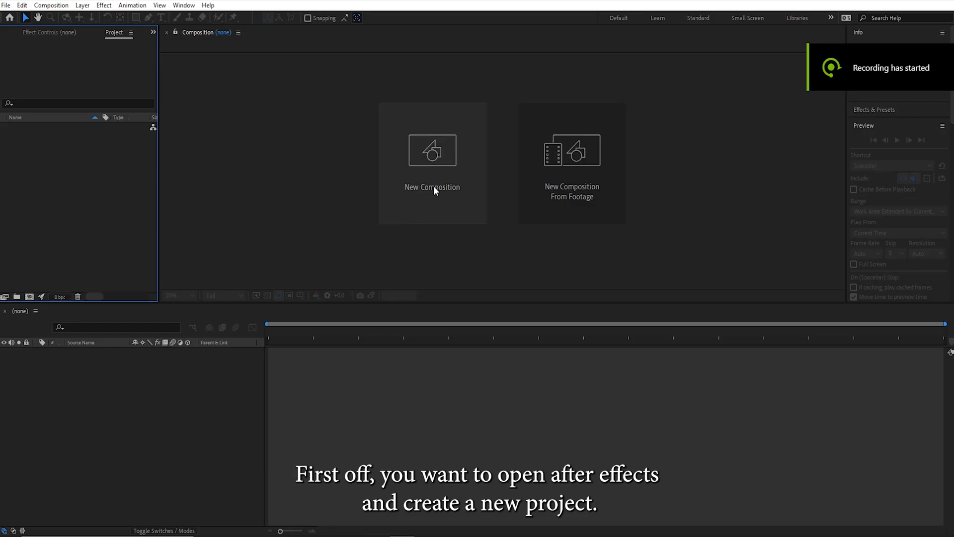
pyautogui.click(433, 201)
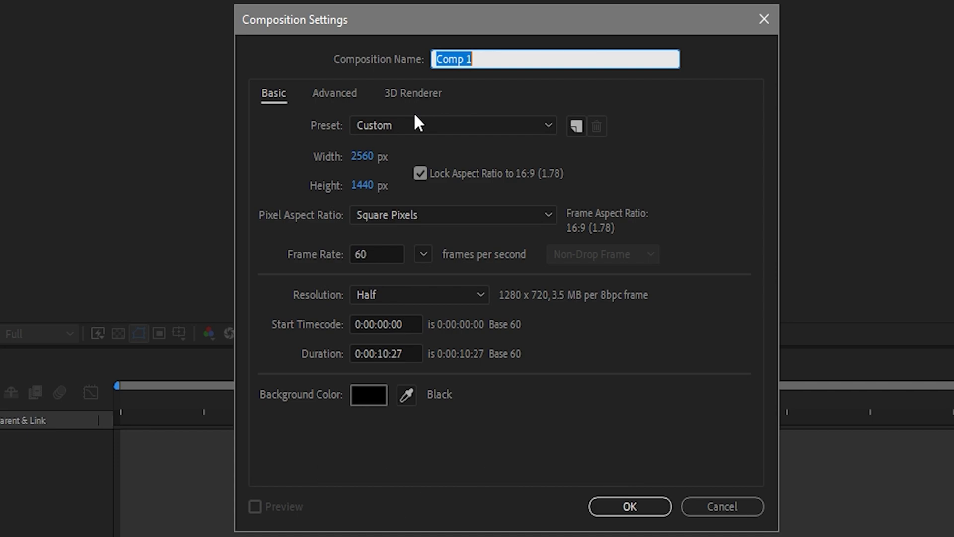
pyautogui.click(339, 95)
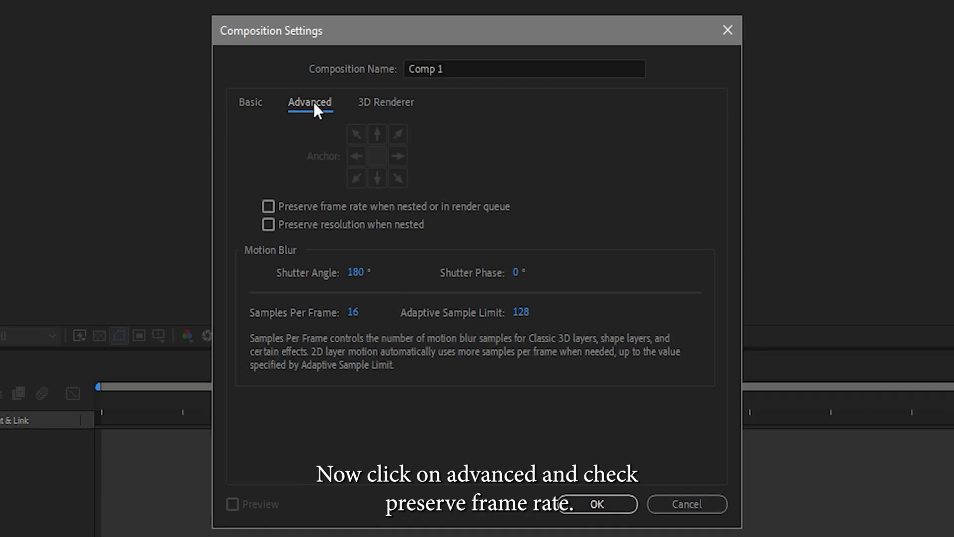
pyautogui.click(269, 206)
pyautogui.click(372, 101)
pyautogui.click(316, 192)
pyautogui.click(314, 197)
pyautogui.click(257, 105)
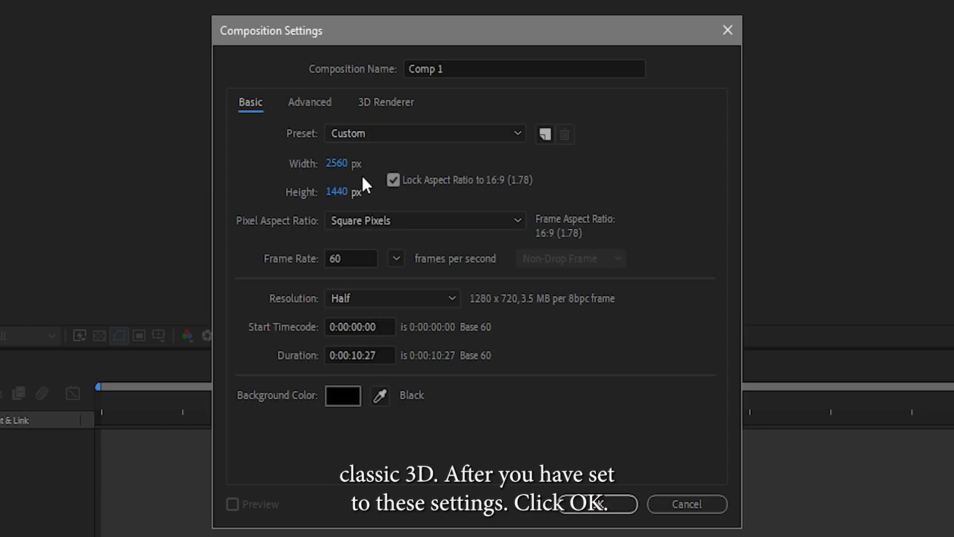
pyautogui.click(600, 505)
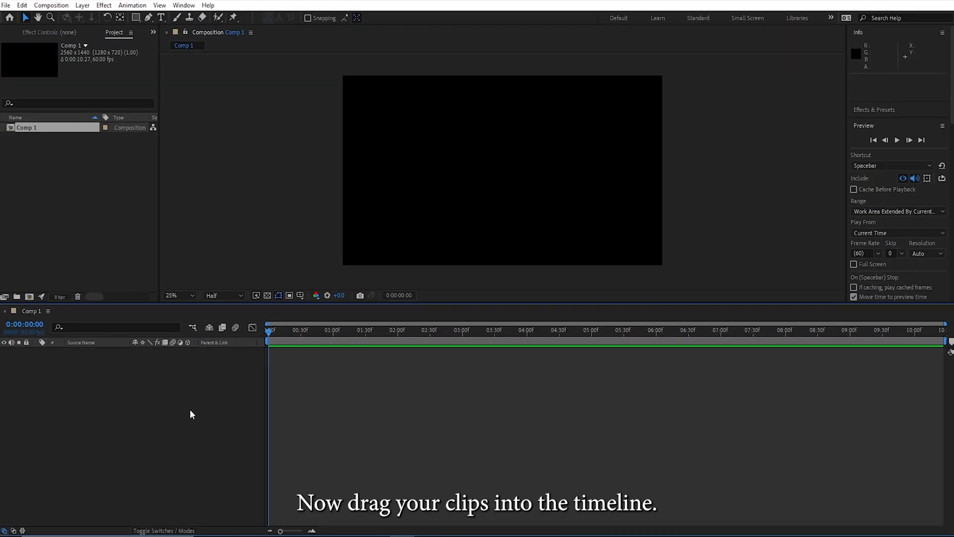
# Place the blackshot gameplay clip in the Comp 1 timeline and fit it to the composition
pyautogui.moveTo(190, 415); pyautogui.dragTo(272, 397)
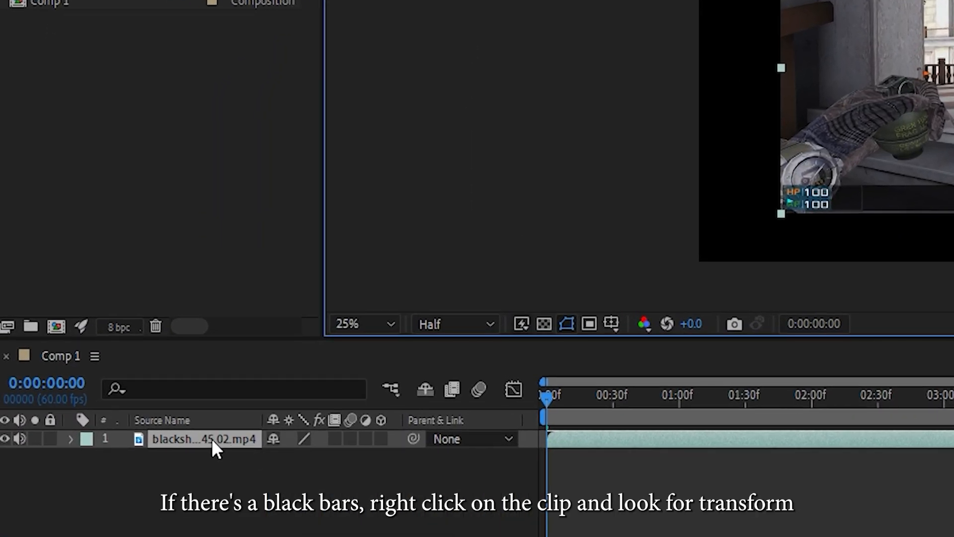
pyautogui.rightClick(106, 351)
pyautogui.moveTo(171, 97)
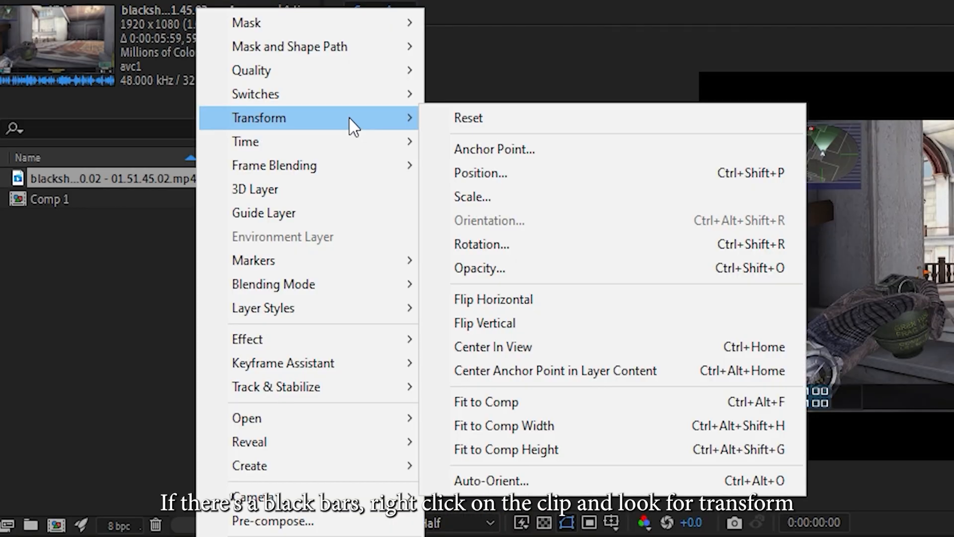
pyautogui.click(497, 403)
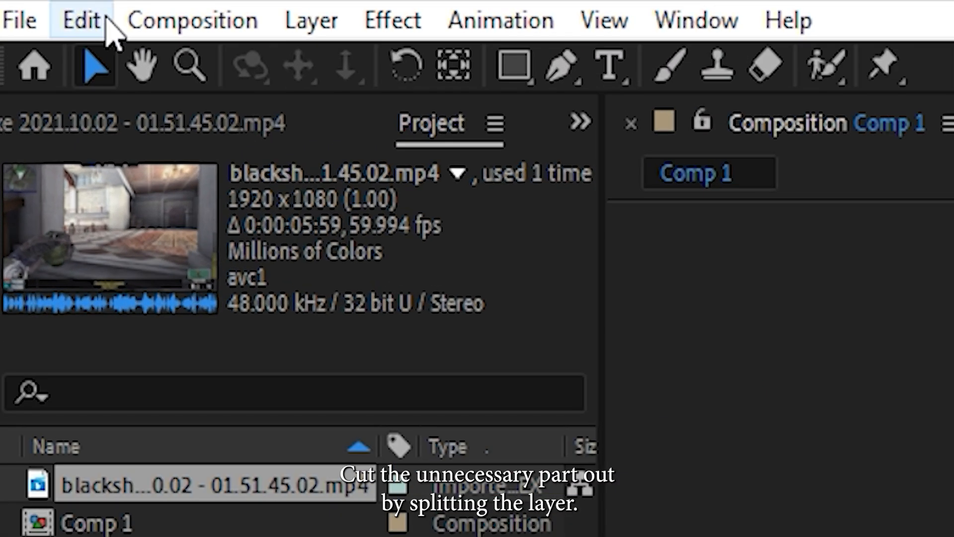
# Cut off the clip's opening at 0:00:02:01 and slow its ending with time remapping, using a middle keyframe at 0:00:02:33
pyautogui.click(23, 5)
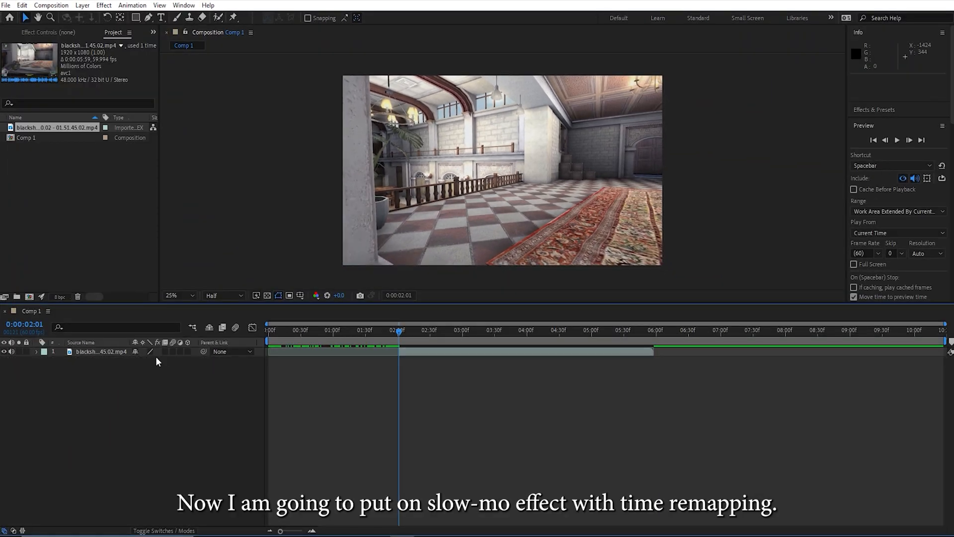
pyautogui.rightClick(97, 351)
pyautogui.moveTo(149, 109)
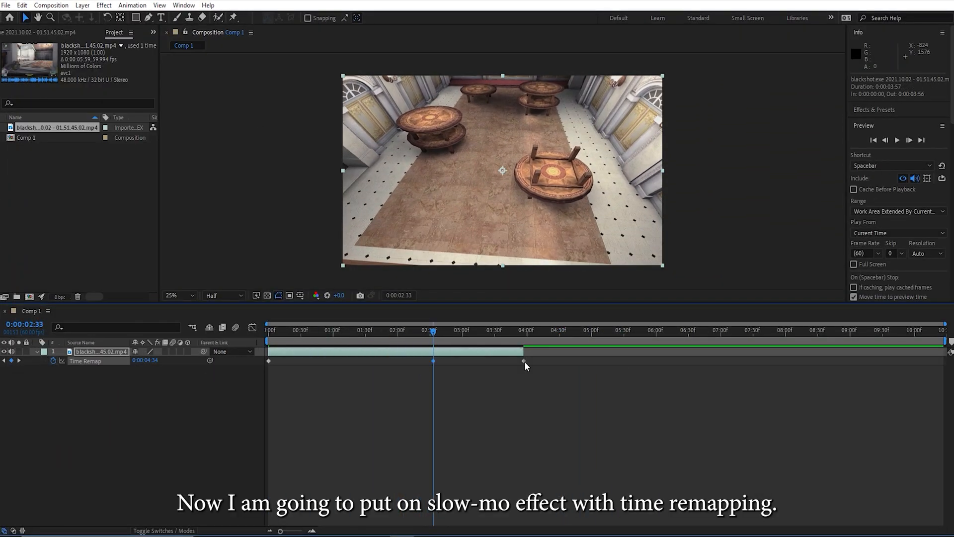
pyautogui.moveTo(521, 361); pyautogui.dragTo(620, 361)
pyautogui.click(396, 332)
pyautogui.moveTo(396, 341); pyautogui.dragTo(487, 353)
# Try deleting the middle time remap keyframe and preview the playback
pyautogui.click(434, 361)
pyautogui.press('Delete')
pyautogui.click(418, 332)
pyautogui.press('space')
pyautogui.hotkey('ctrl', 'z')
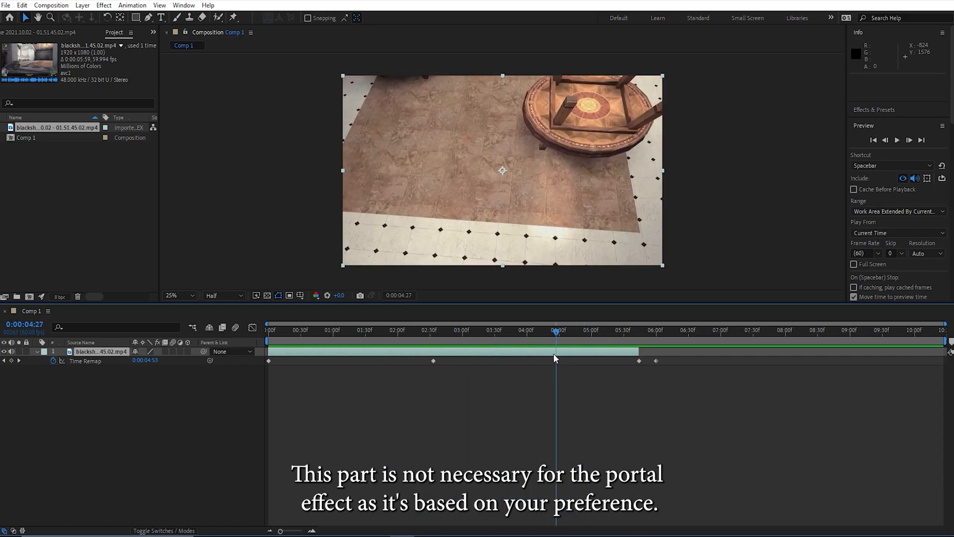
# Preview the slow motion and pre-compose the clip, moving all attributes into the new composition
pyautogui.moveTo(437, 332)
pyautogui.mouseDown()
pyautogui.moveTo(614, 334)
pyautogui.moveTo(421, 332)
pyautogui.mouseUp()
pyautogui.press('space')
pyautogui.click(434, 332)
pyautogui.hotkey('ctrl', 'shift', 'c')
pyautogui.click(413, 272)
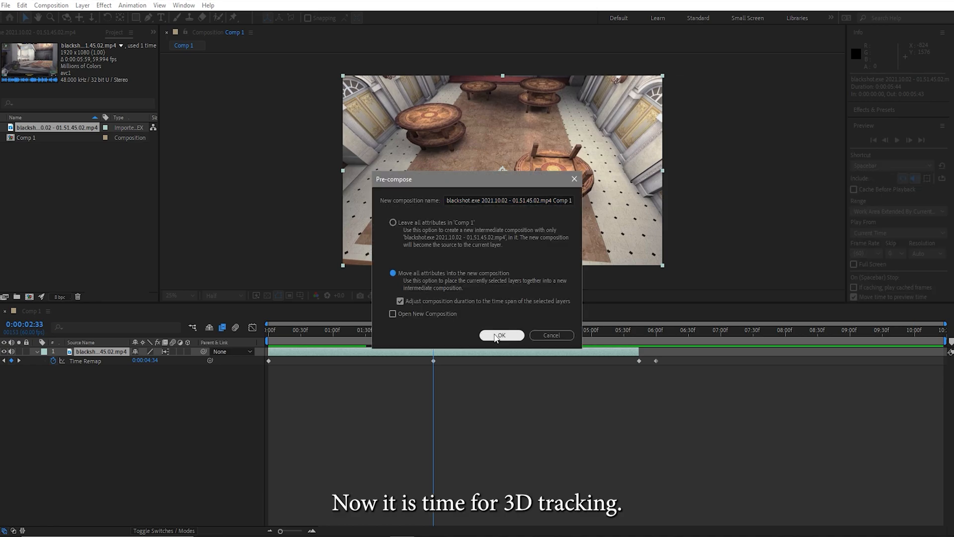
pyautogui.click(501, 335)
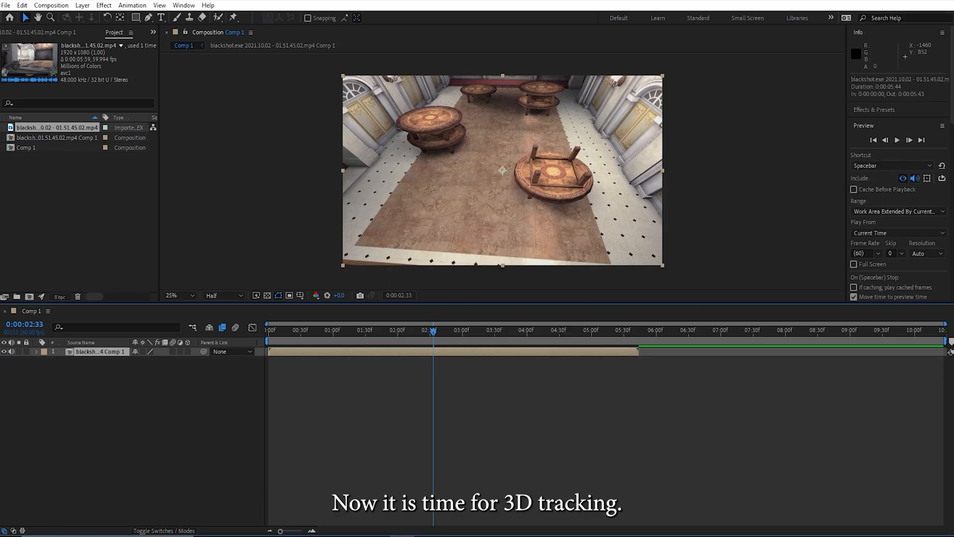
# Split the pre-composed clip at 0:00:02:33, where the 3D tracking starts
pyautogui.click(22, 6)
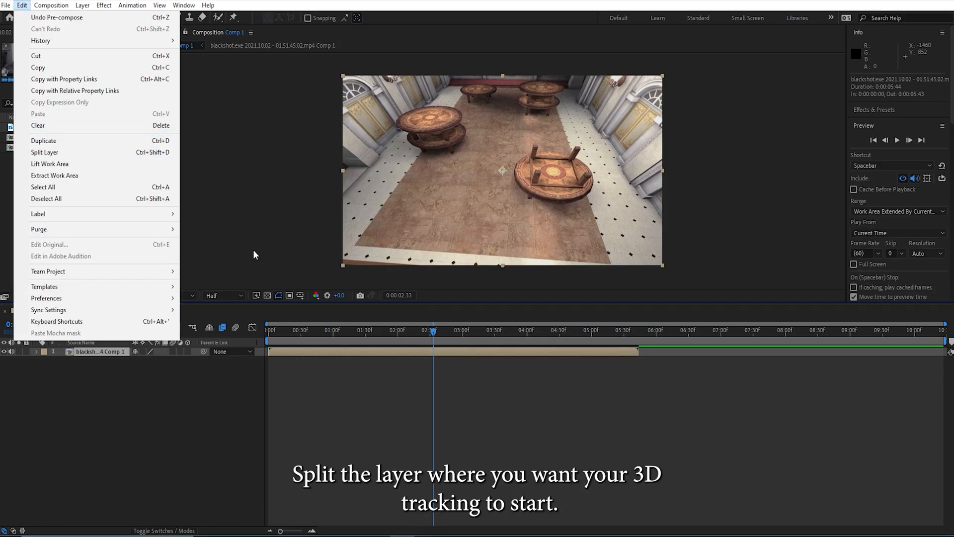
pyautogui.click(57, 153)
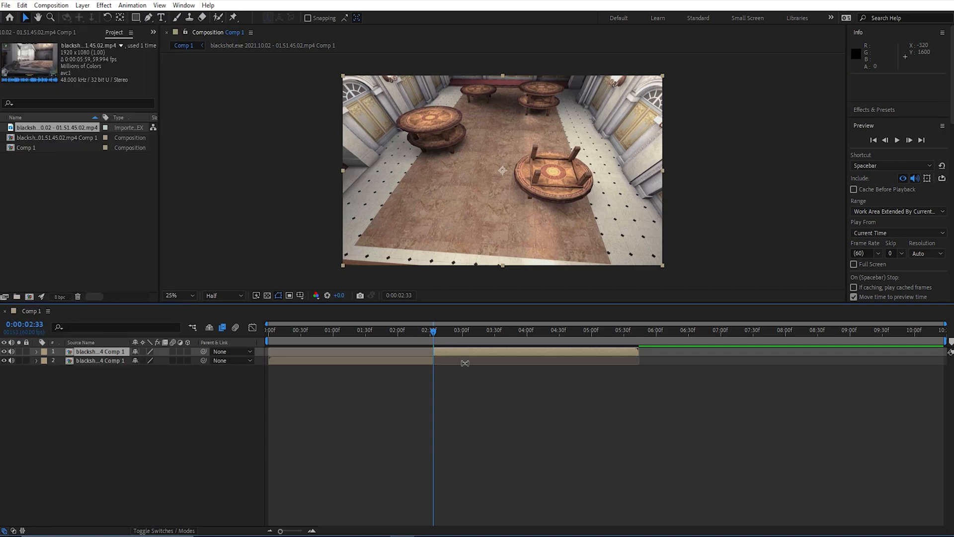
pyautogui.moveTo(434, 332); pyautogui.dragTo(558, 344)
pyautogui.click(428, 338)
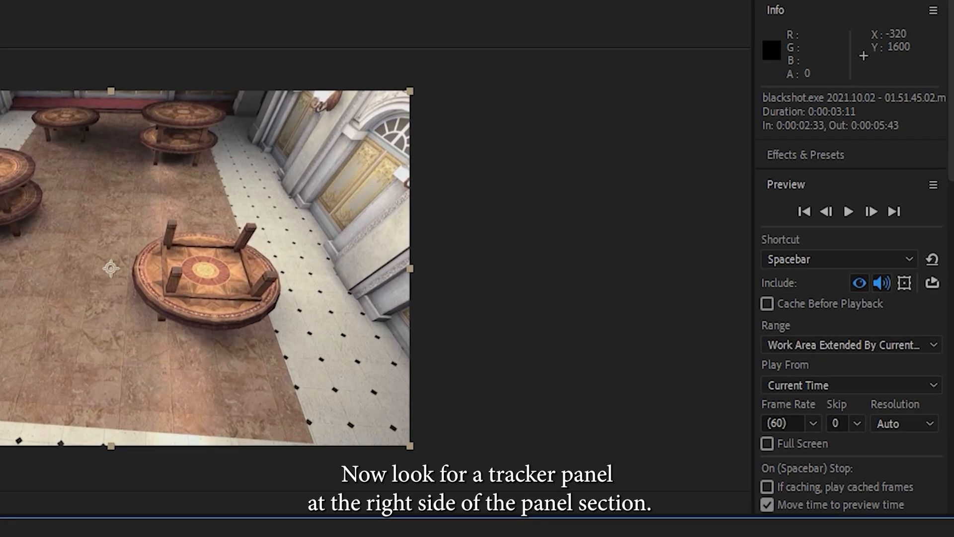
# Run camera tracking on the second part of the split clip with Detailed Analysis enabled
pyautogui.moveTo(951, 118); pyautogui.dragTo(951, 392)
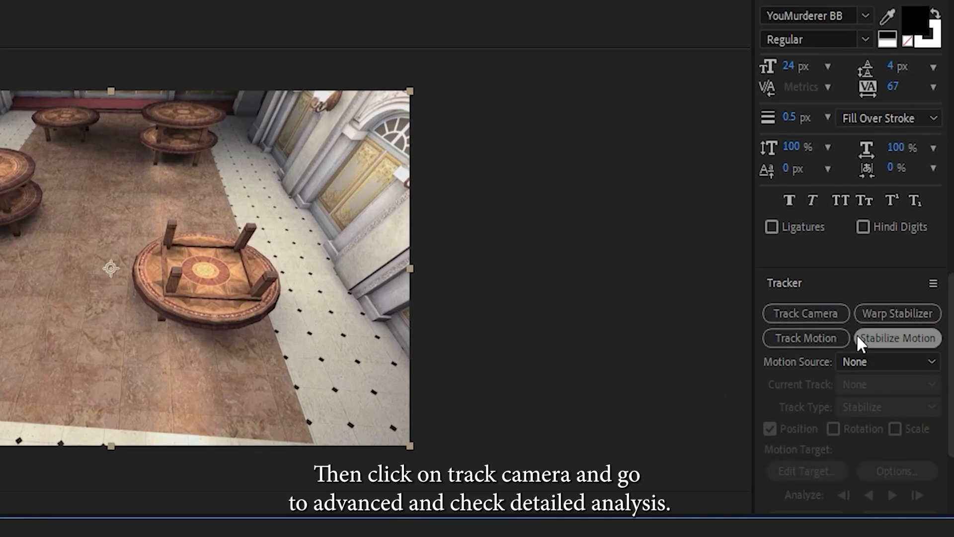
pyautogui.click(801, 315)
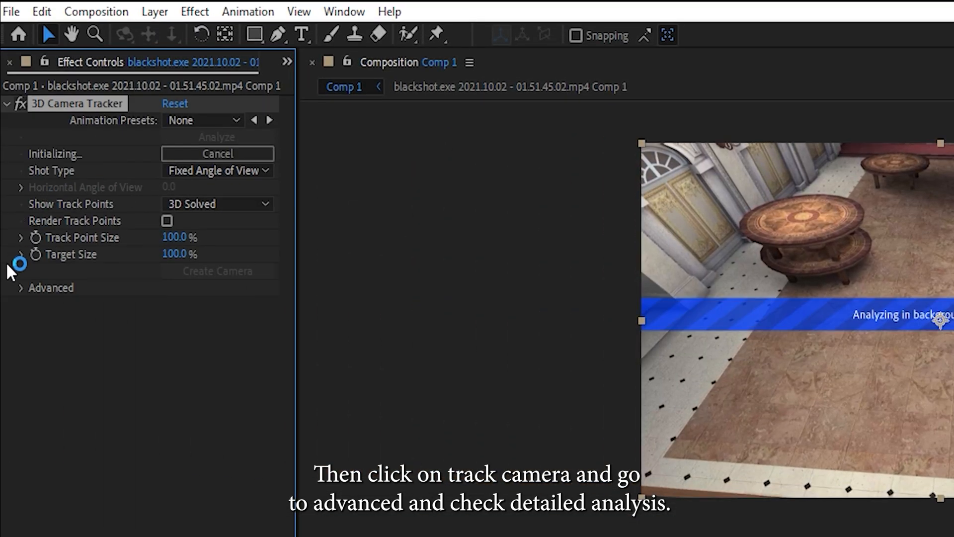
pyautogui.click(21, 288)
pyautogui.click(166, 355)
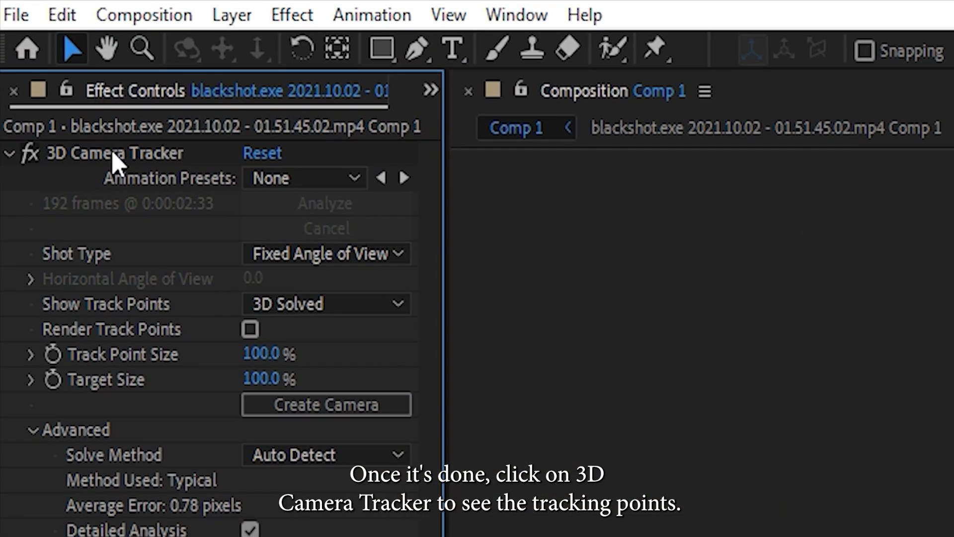
# Display the 3D Camera Tracker points and create a solid and camera from points on the floor at 0:00:02:59
pyautogui.click(114, 154)
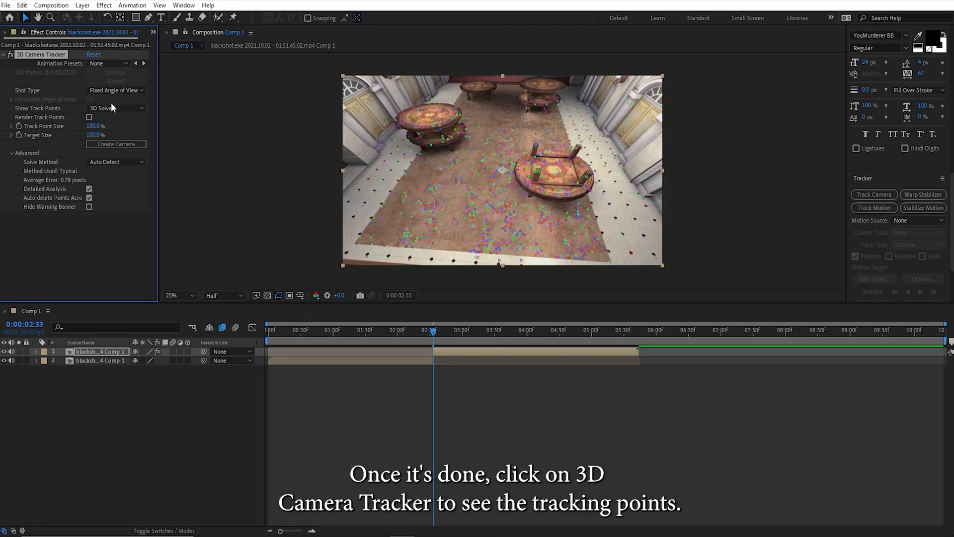
pyautogui.moveTo(435, 333); pyautogui.dragTo(461, 333)
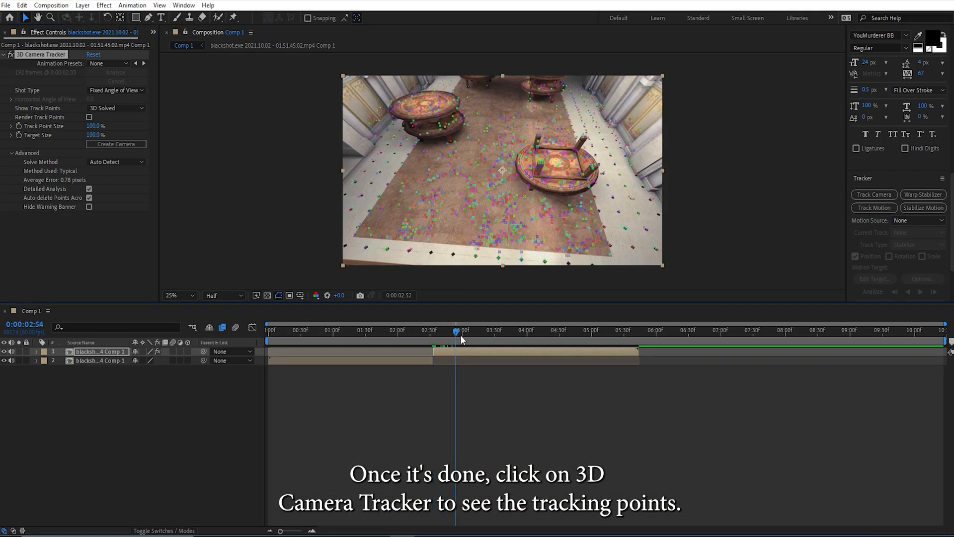
pyautogui.rightClick(503, 219)
pyautogui.click(539, 236)
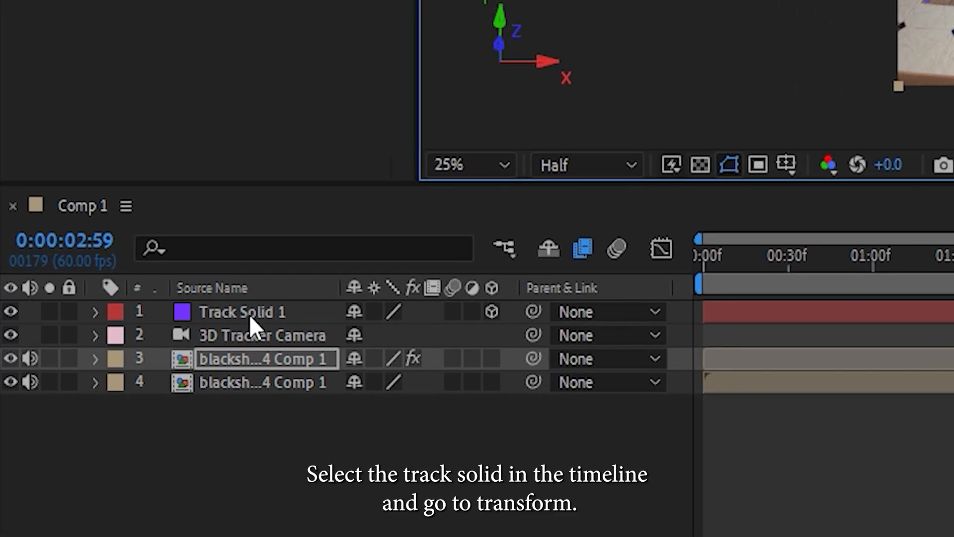
# Scale Track Solid 1 to 229% and set its position to 1234.7, 499.3, 2036.9 on the floor
pyautogui.click(94, 353)
pyautogui.click(95, 312)
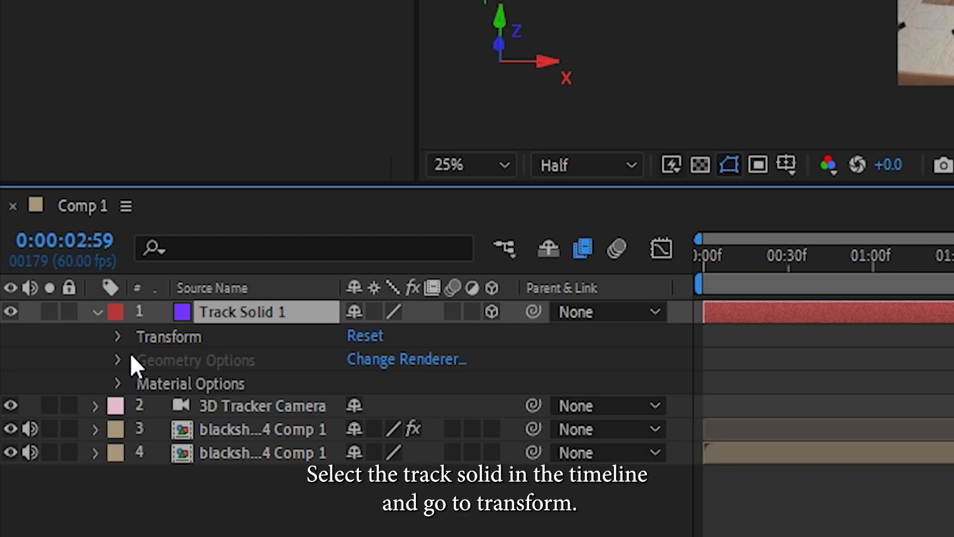
pyautogui.click(117, 337)
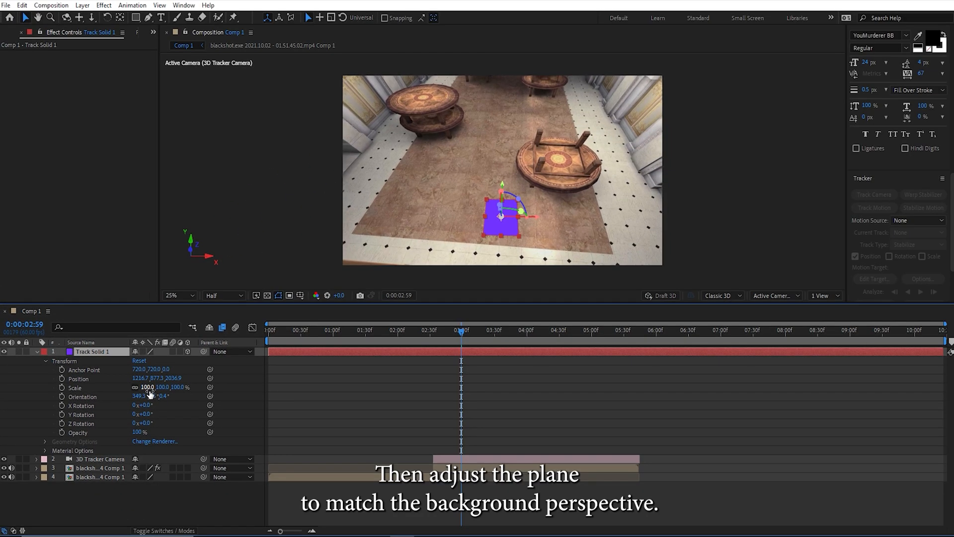
pyautogui.moveTo(385, 406); pyautogui.dragTo(400, 413)
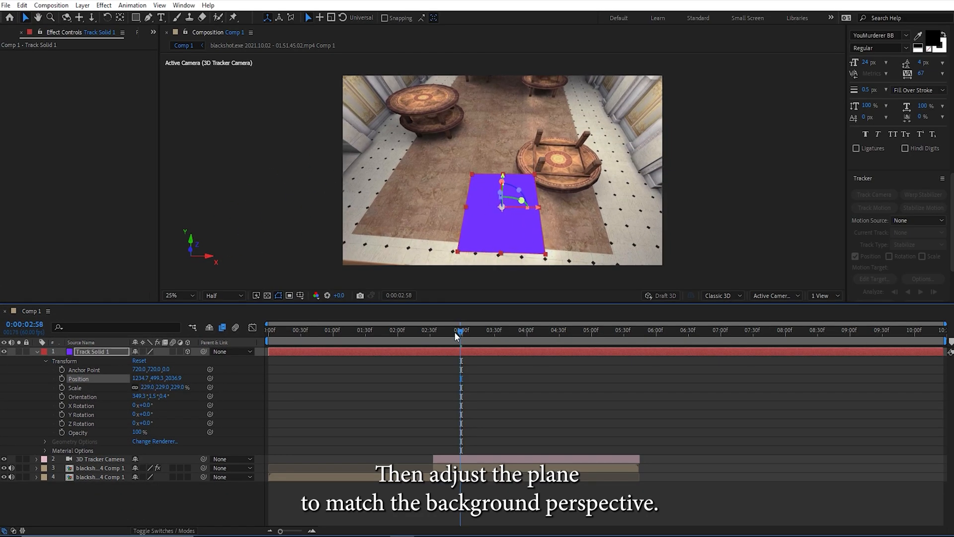
# Split Track Solid 1 at 0:00:02:33, delete its earlier part, and fine-tune the remaining plane's transform to match the floor perspective
pyautogui.moveTo(462, 332); pyautogui.dragTo(433, 332)
pyautogui.click(22, 5)
pyautogui.click(82, 157)
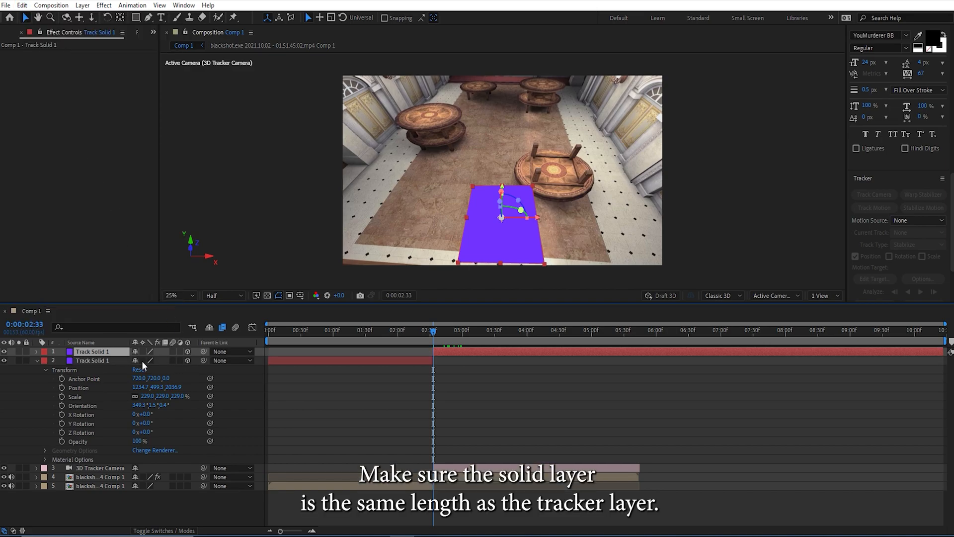
pyautogui.click(113, 362)
pyautogui.press('Delete')
pyautogui.click(112, 353)
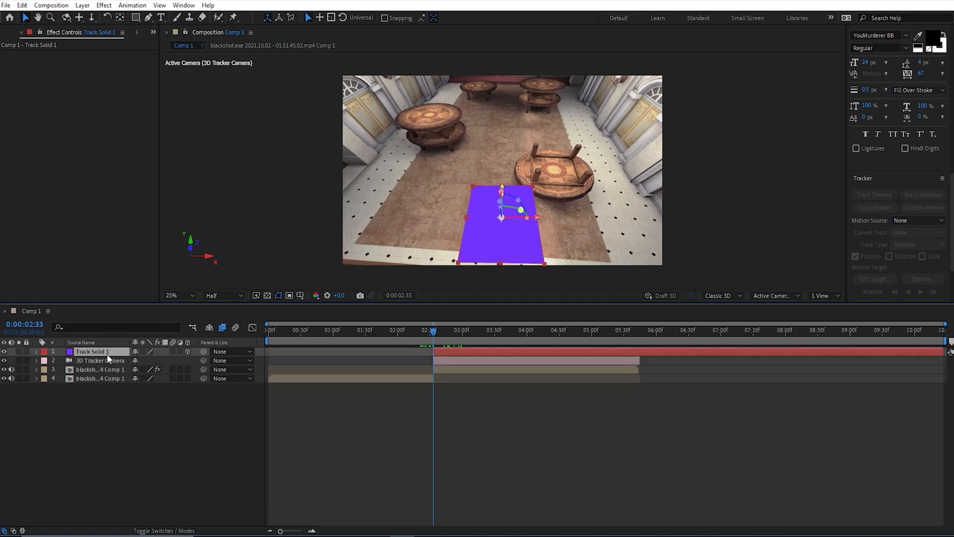
pyautogui.click(37, 352)
pyautogui.click(45, 362)
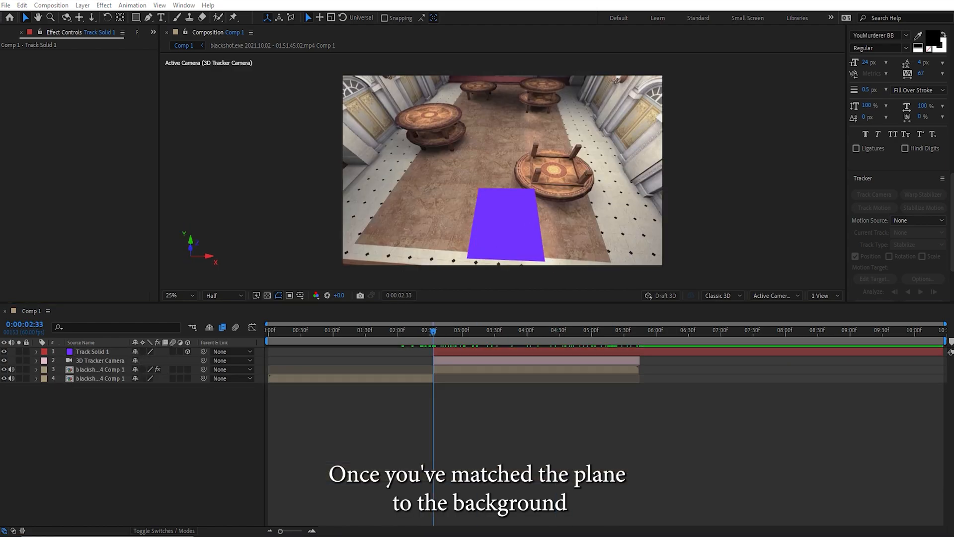
# Place Shockwave - Red.mov above the track solid starting at 0:00:02:33 and fit it to the composition
pyautogui.moveTo(214, 423); pyautogui.dragTo(467, 352)
pyautogui.rightClick(99, 350)
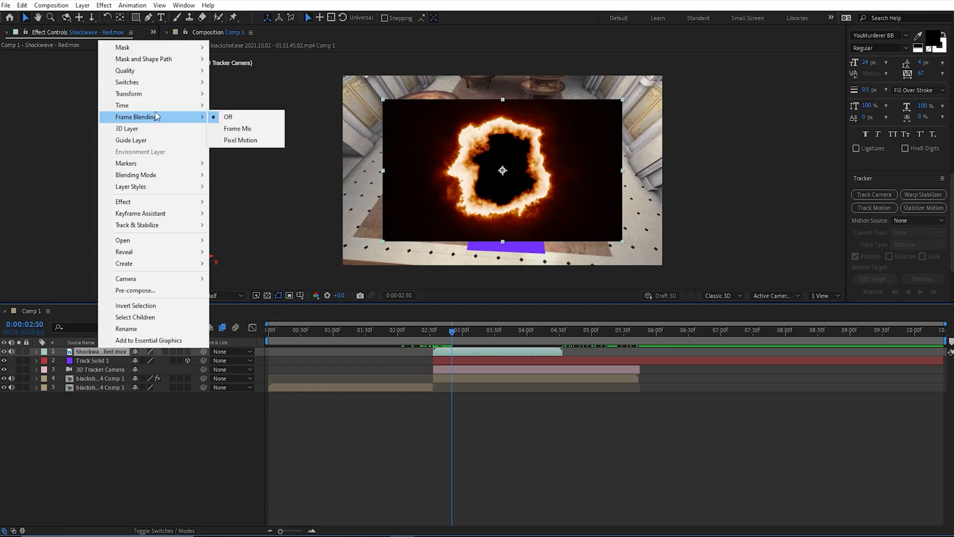
pyautogui.moveTo(155, 93)
pyautogui.click(273, 233)
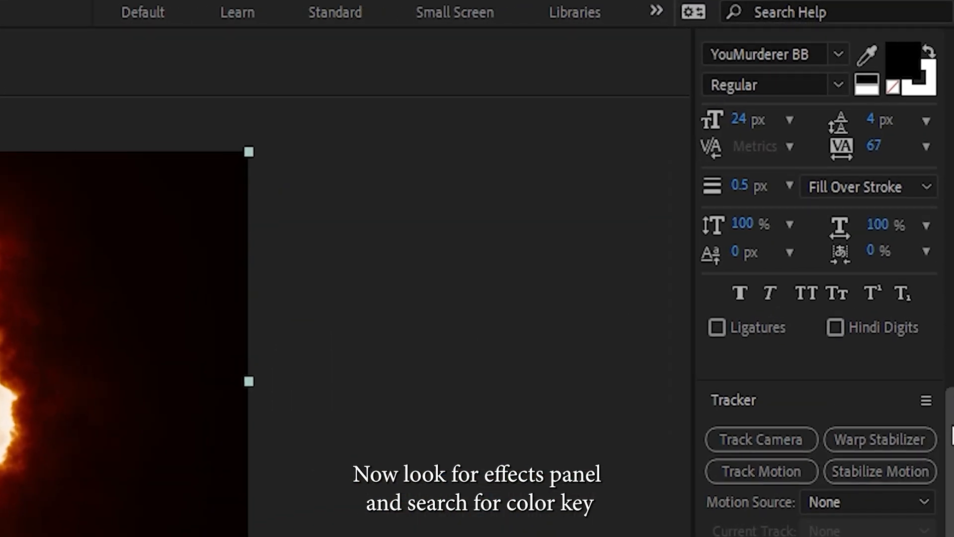
# Search the effects for "color key" and apply Color Key to the shockwave layer
pyautogui.moveTo(952, 426); pyautogui.dragTo(931, 158)
pyautogui.click(777, 205)
pyautogui.write('color key')
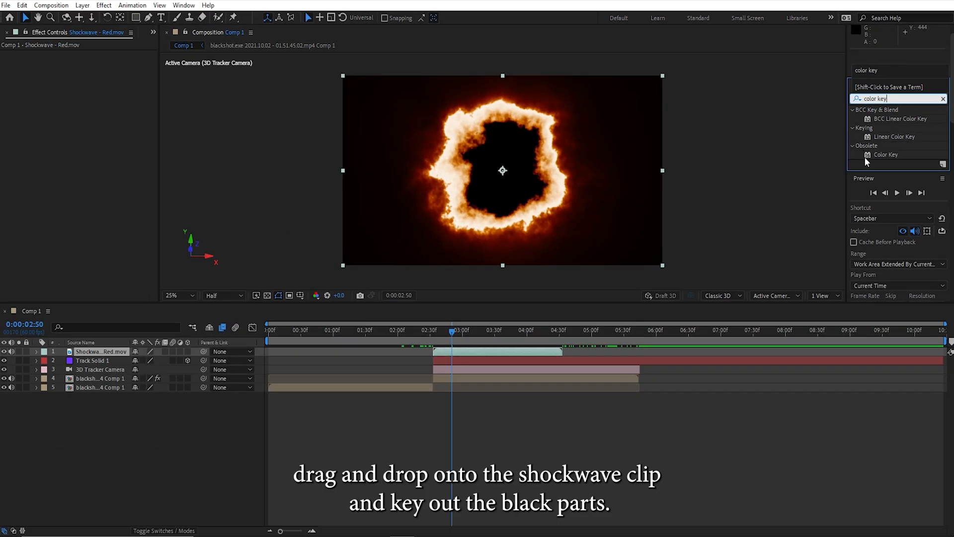
pyautogui.moveTo(909, 158); pyautogui.dragTo(108, 354)
# Key out the shockwave's black with Color Tolerance 93, Edge Thin 2 and Edge Feather 19.2, and check the result
pyautogui.click(91, 72)
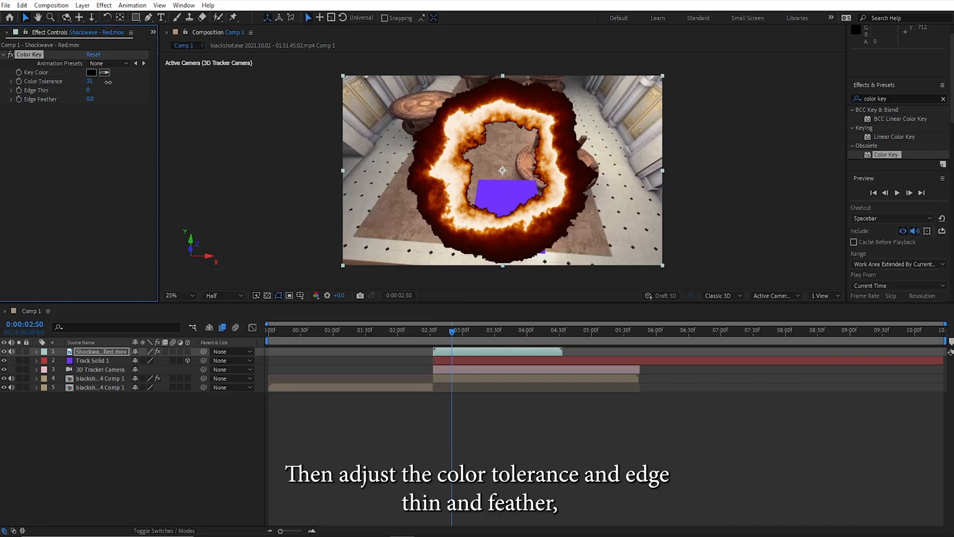
pyautogui.moveTo(109, 94); pyautogui.dragTo(114, 101)
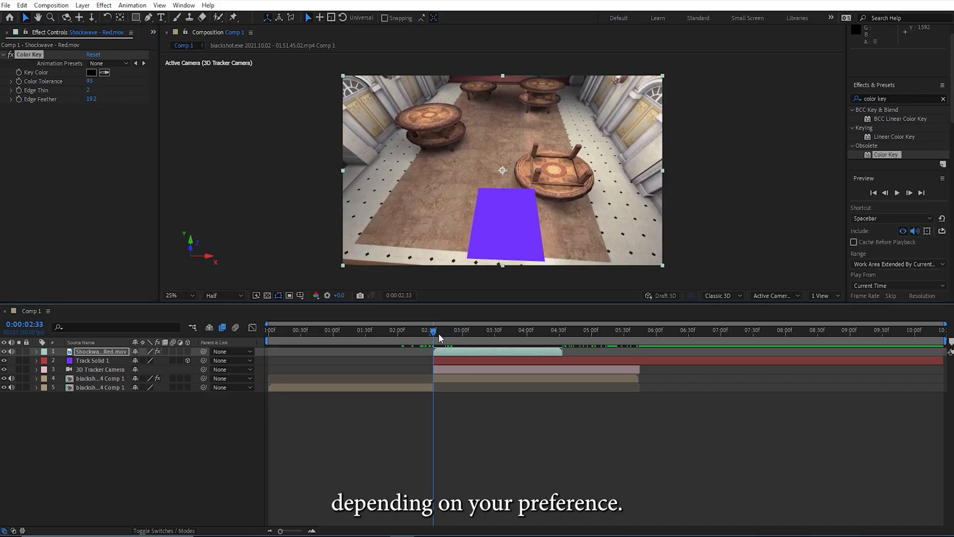
pyautogui.moveTo(438, 333); pyautogui.dragTo(455, 335)
# Make the shockwave layer 3D, scale it to 978.3%, and position it over the floor at 1405.0, -1114.0, 773.0
pyautogui.click(352, 349)
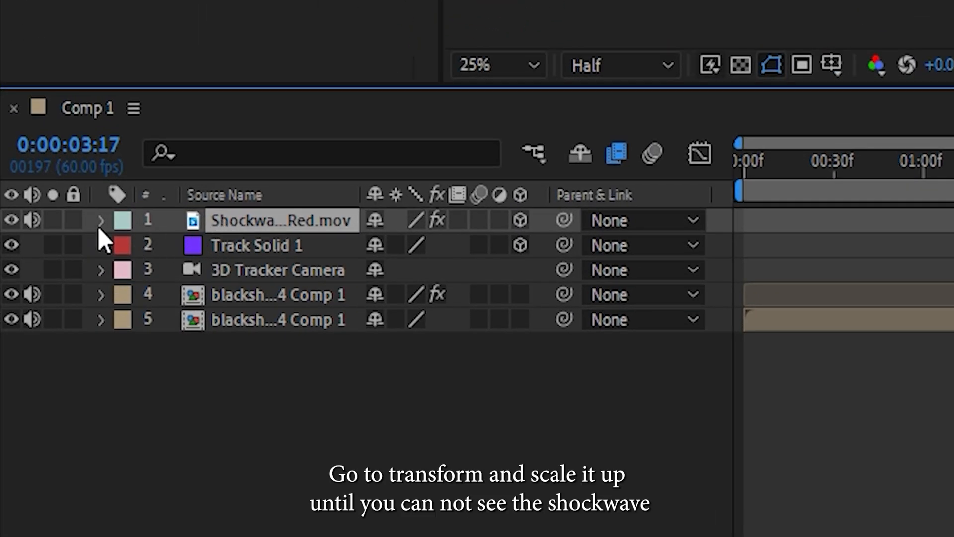
pyautogui.click(100, 221)
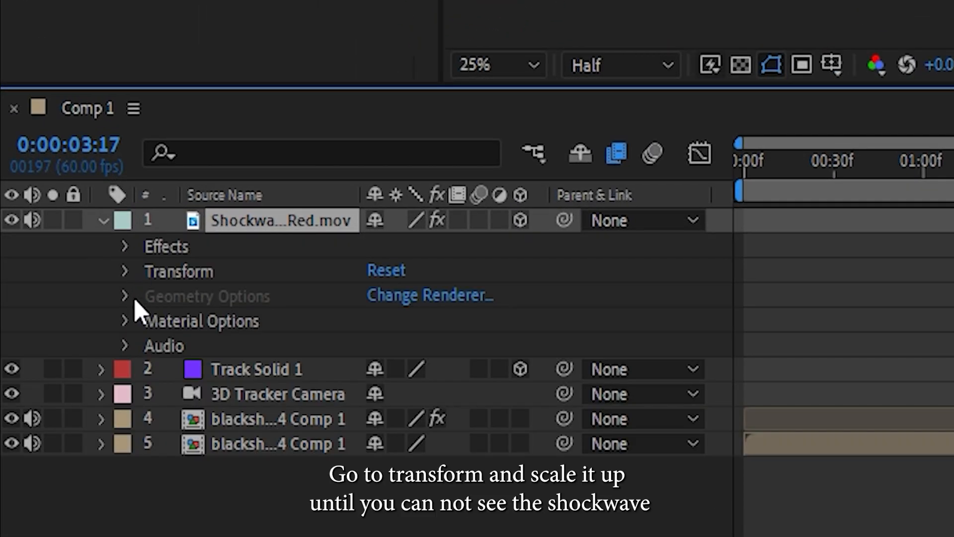
pyautogui.click(125, 272)
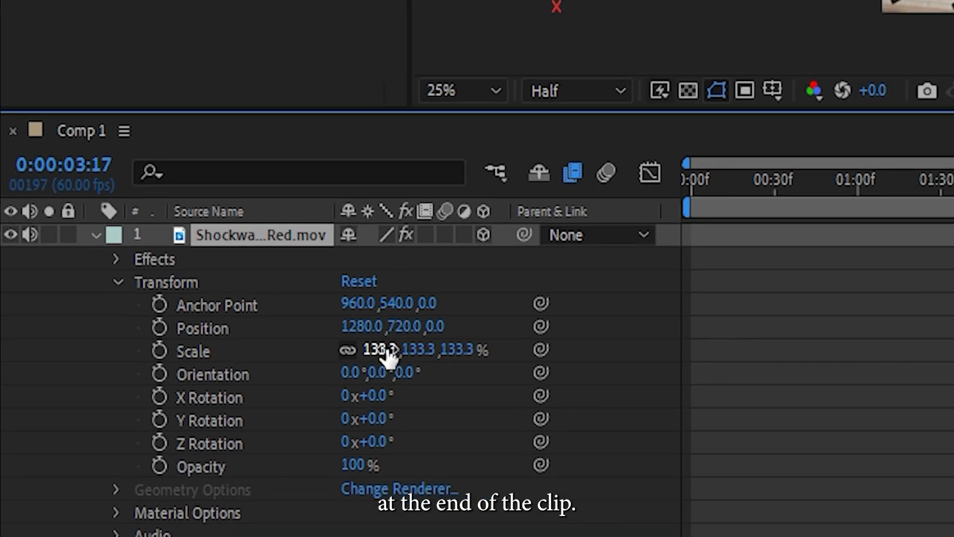
pyautogui.moveTo(407, 343); pyautogui.dragTo(560, 350)
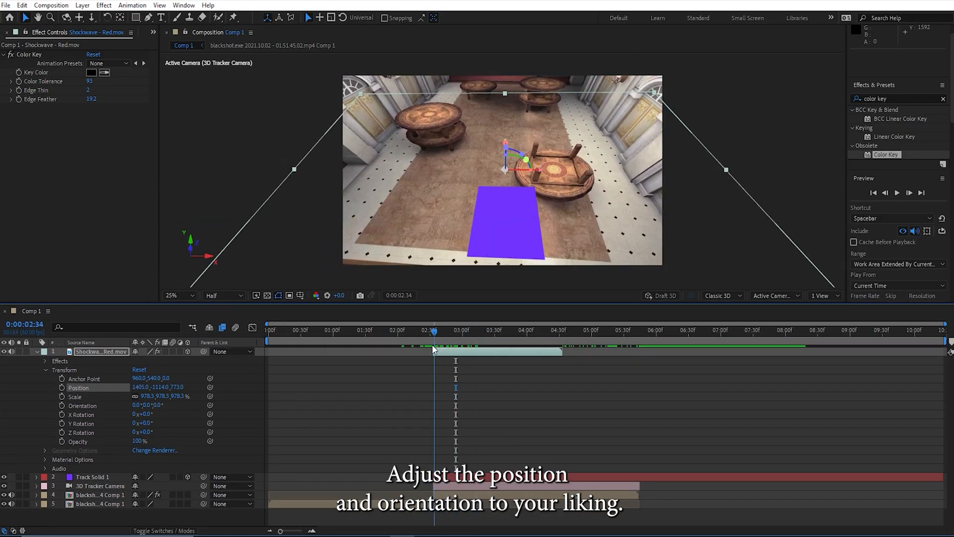
# Add a full-size elliptical mask to Track Solid 1 with the Ellipse Tool
pyautogui.click(92, 361)
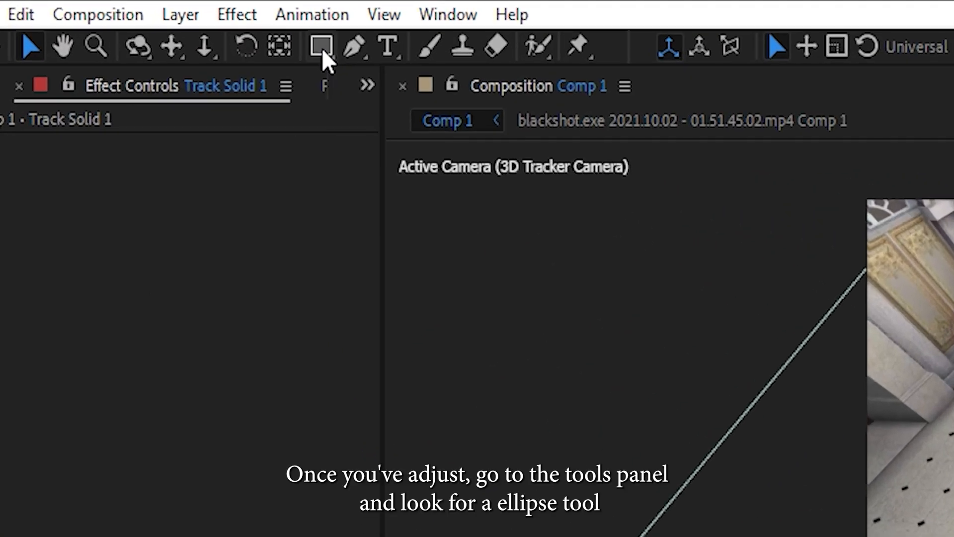
pyautogui.moveTo(321, 55); pyautogui.dragTo(421, 101)
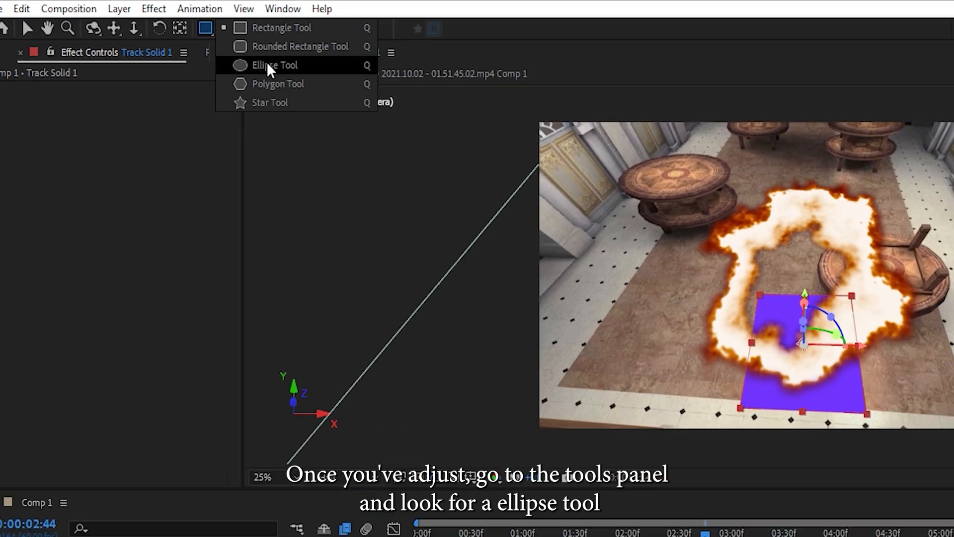
pyautogui.click(268, 66)
pyautogui.doubleClick(206, 28)
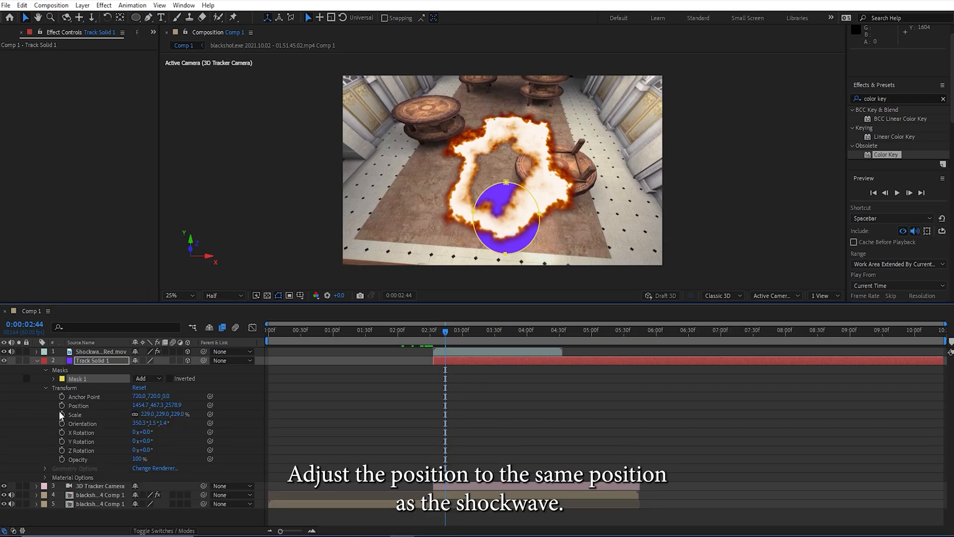
# Move Track Solid 1 inside the shockwave ring by setting its position to 1322.7, -1274.7, 2578.9
pyautogui.click(229, 256)
pyautogui.moveTo(411, 253); pyautogui.dragTo(441, 264)
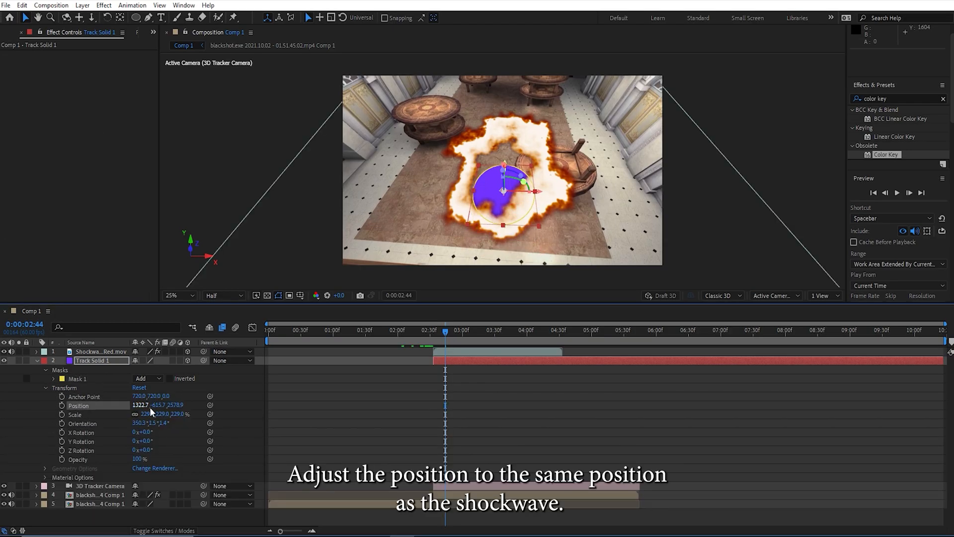
pyautogui.moveTo(158, 405); pyautogui.dragTo(125, 405)
# Add position, scale and opacity keyframes to Track Solid 1 at 0:00:02:33, with opacity at 0%
pyautogui.moveTo(480, 333); pyautogui.dragTo(434, 334)
pyautogui.click(448, 360)
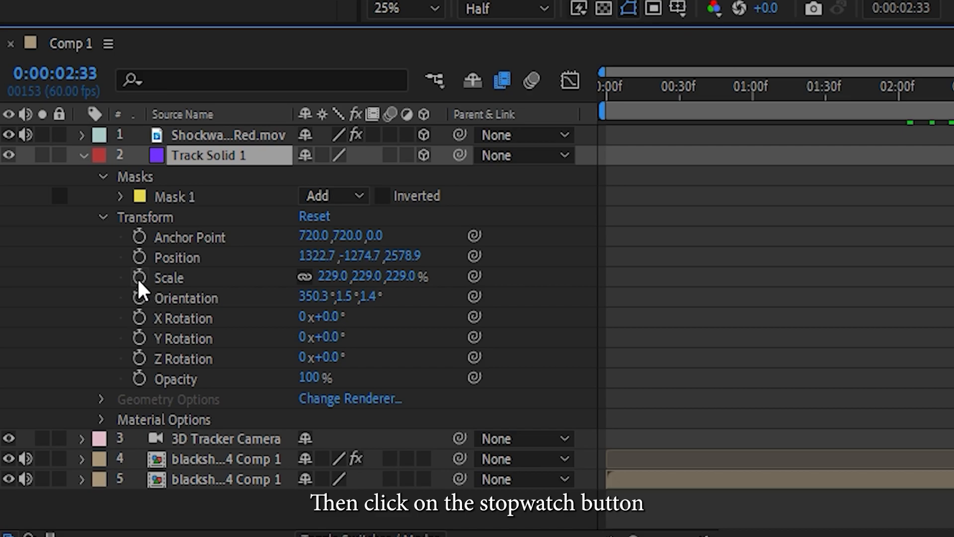
pyautogui.click(140, 279)
pyautogui.click(139, 256)
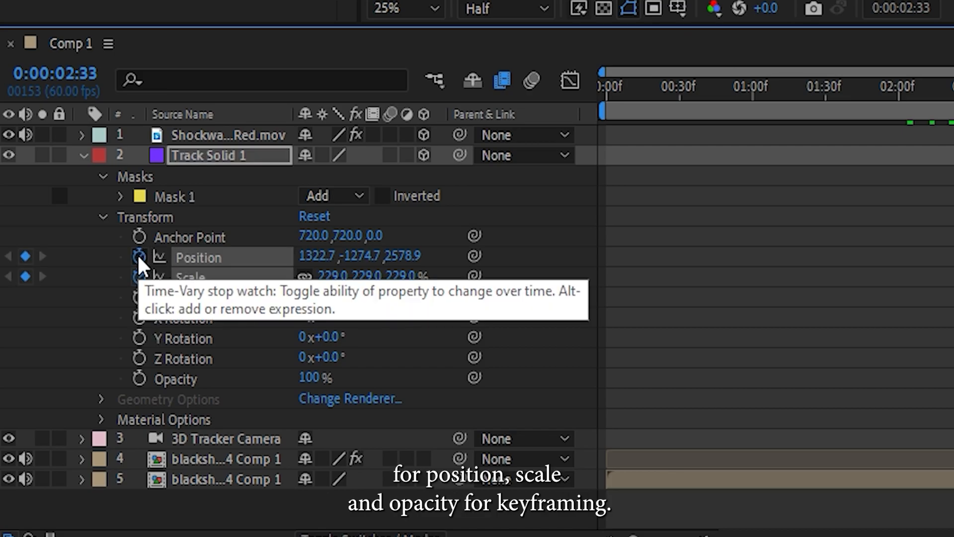
pyautogui.click(138, 380)
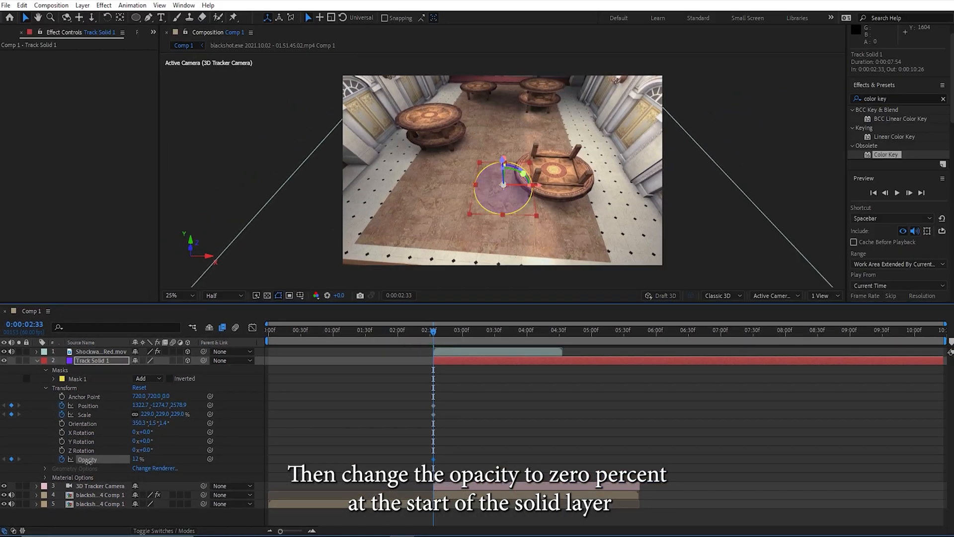
pyautogui.moveTo(88, 463); pyautogui.dragTo(25, 463)
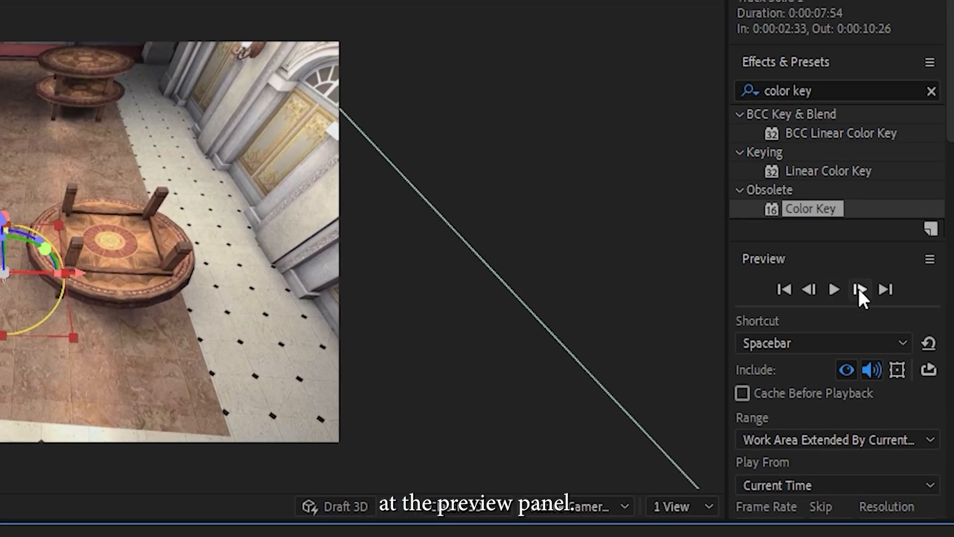
# Set Track Solid 1's opacity to 100% at 0:00:02:36 and check the solid against the shockwave's opening
pyautogui.click(909, 192)
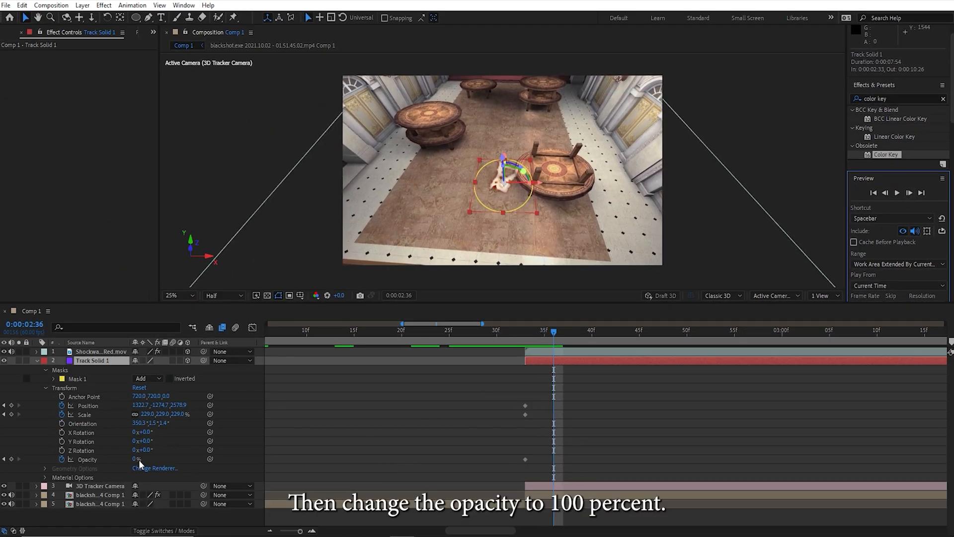
pyautogui.moveTo(138, 462); pyautogui.dragTo(153, 462)
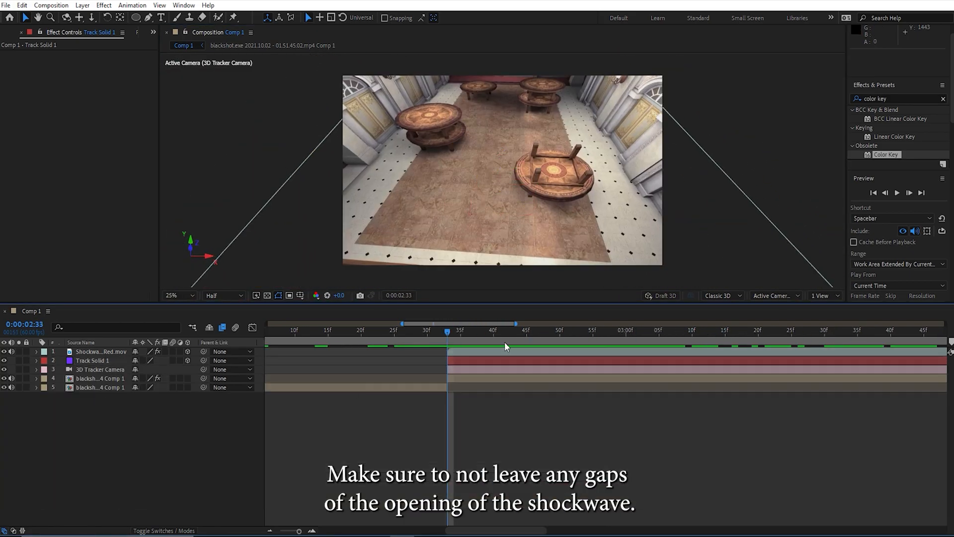
pyautogui.moveTo(495, 331); pyautogui.dragTo(552, 338)
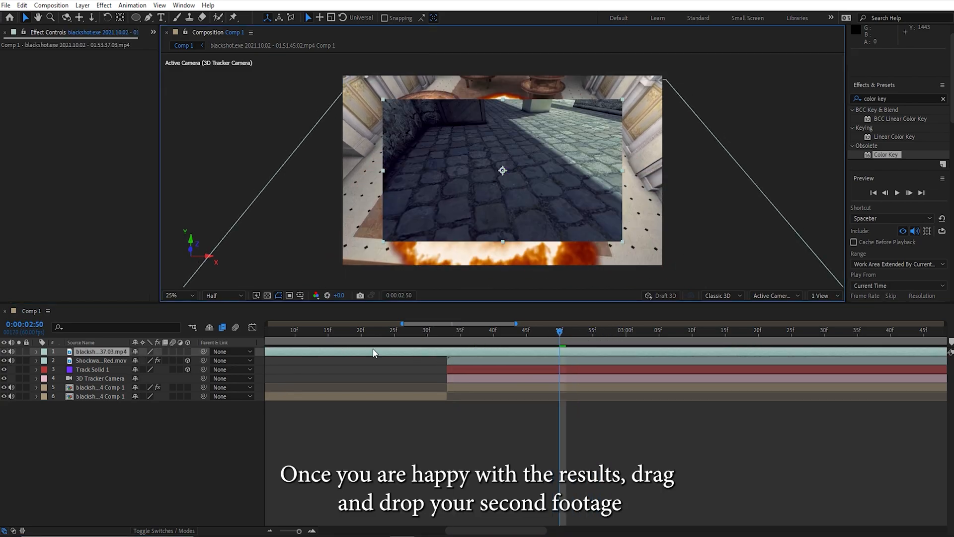
# Fit the second gameplay clip to the composition, cut away its part before 0:00:07:14, and start it at 0:00:02:33
pyautogui.moveTo(402, 324); pyautogui.dragTo(289, 326)
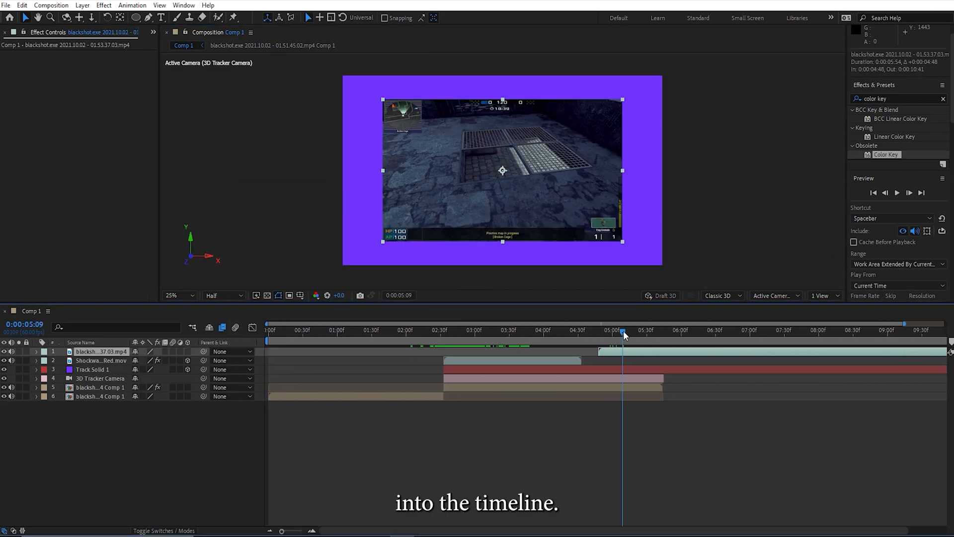
pyautogui.rightClick(102, 352)
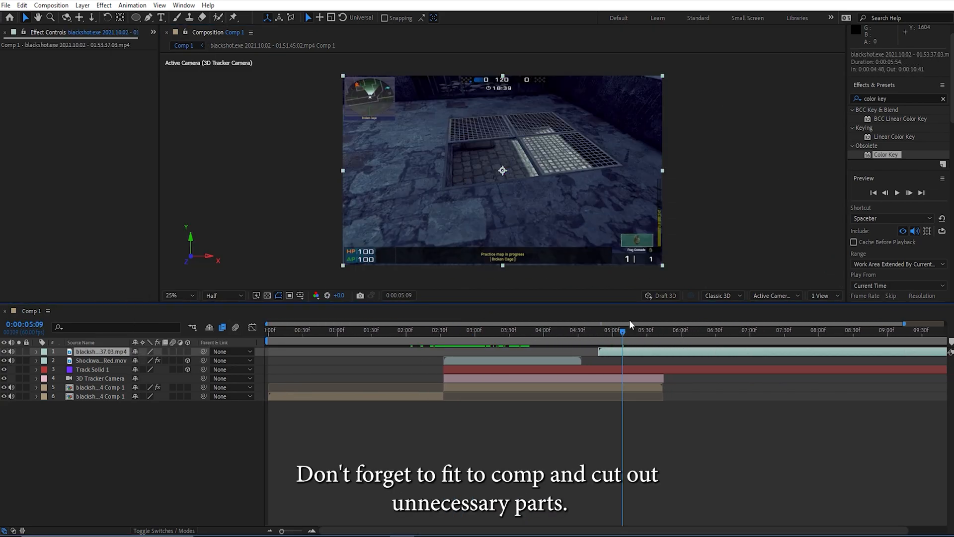
pyautogui.moveTo(624, 352); pyautogui.dragTo(766, 352)
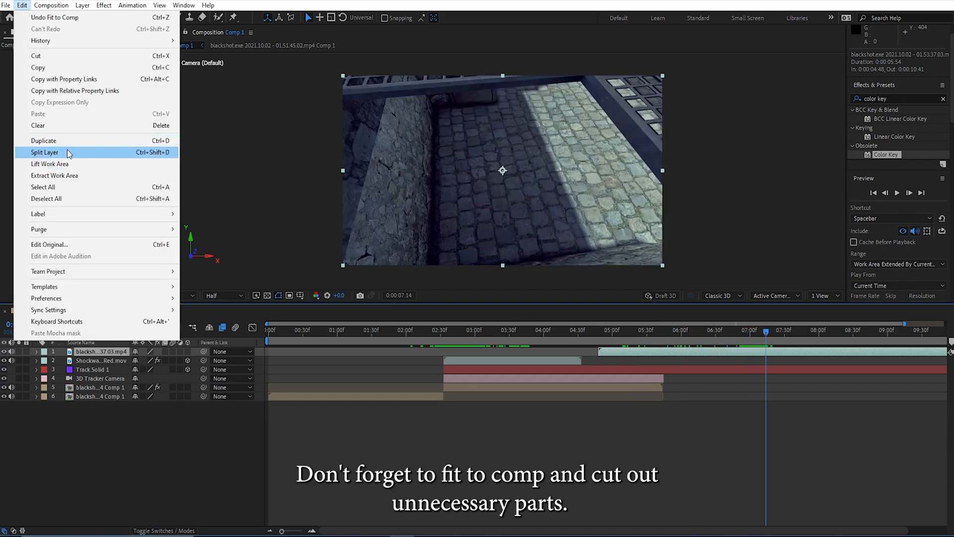
pyautogui.click(172, 153)
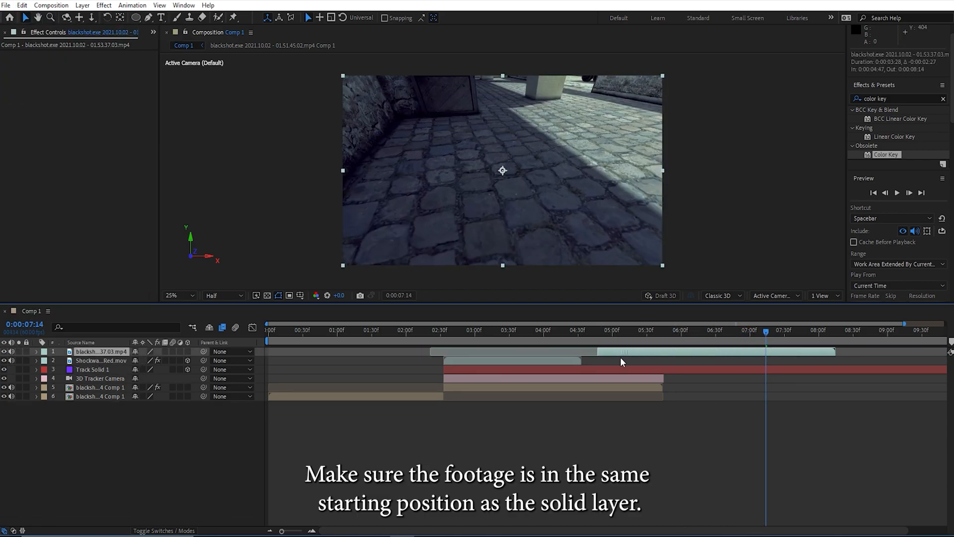
pyautogui.moveTo(621, 352); pyautogui.dragTo(580, 348)
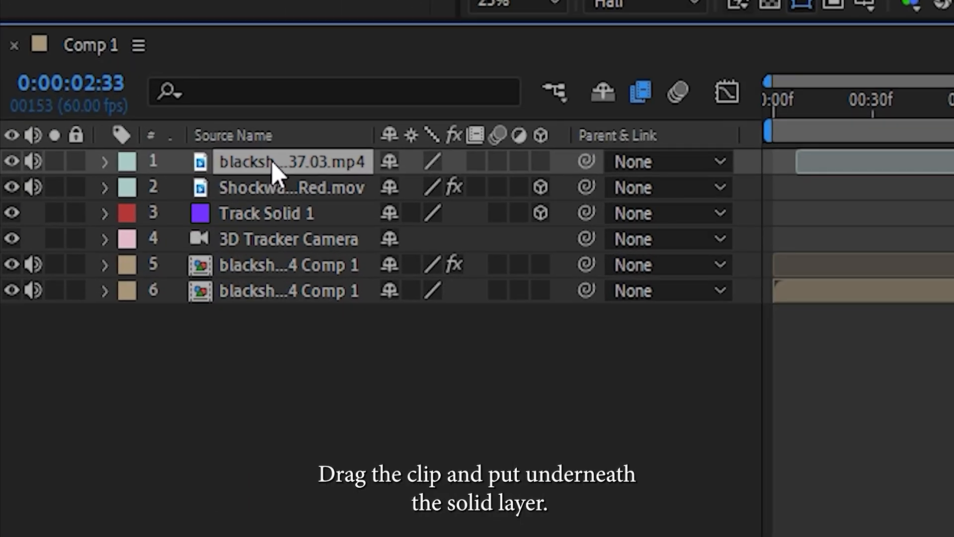
# Place the second gameplay clip beneath Track Solid 1 and set its track matte to Alpha Matte "Track Solid 1"
pyautogui.moveTo(94, 353); pyautogui.dragTo(98, 367)
pyautogui.moveTo(284, 200); pyautogui.dragTo(289, 219)
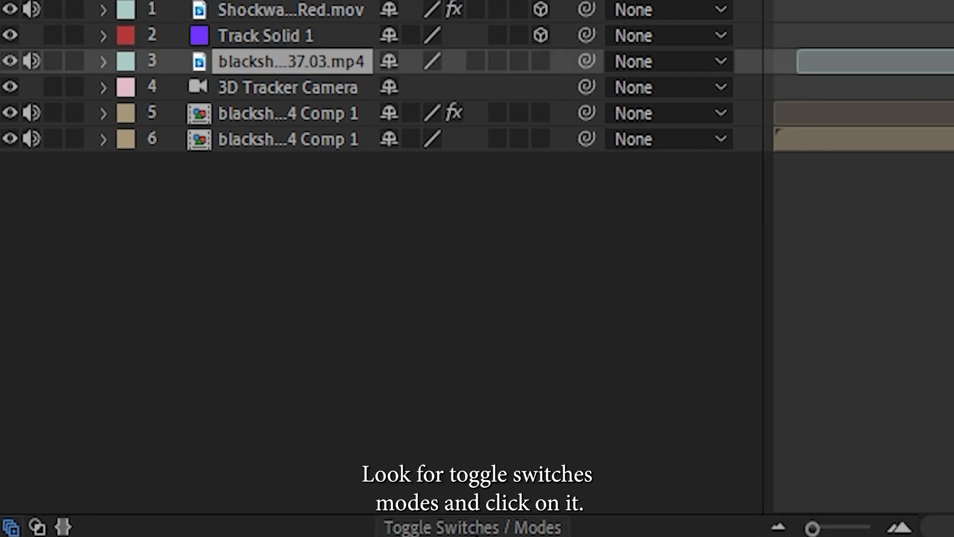
pyautogui.click(475, 526)
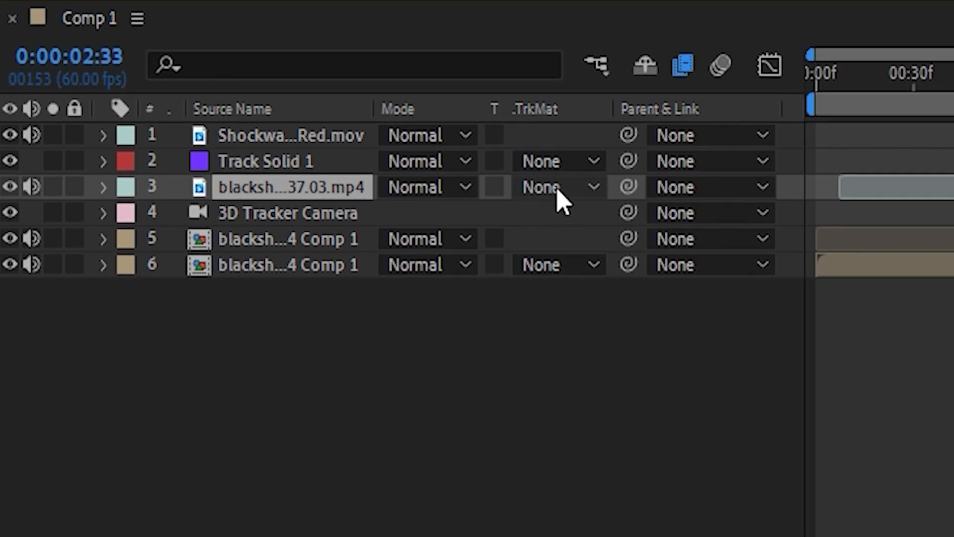
pyautogui.click(557, 189)
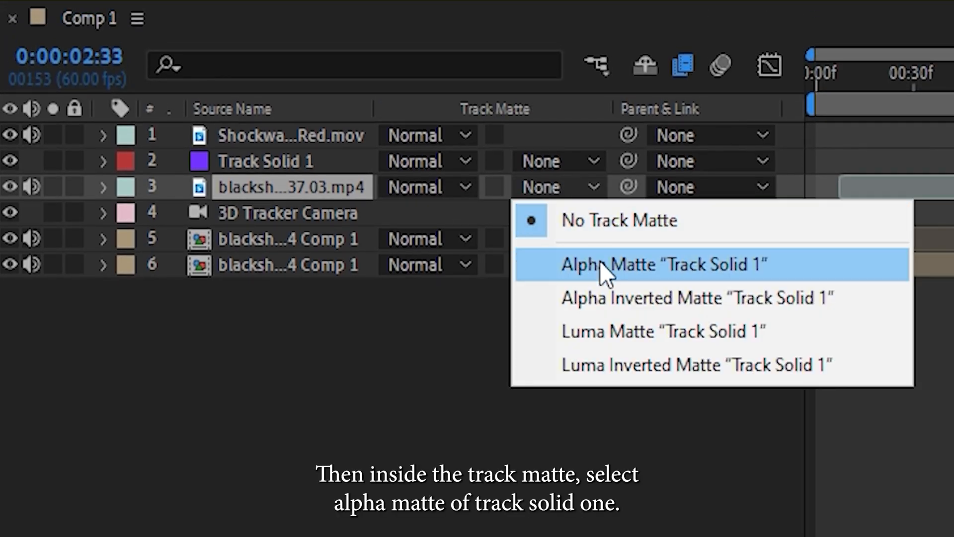
pyautogui.click(600, 260)
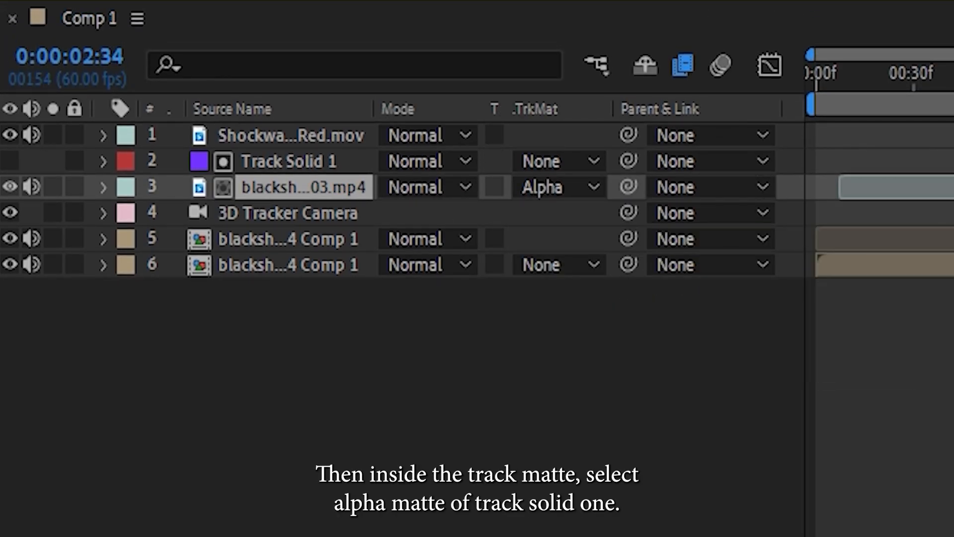
# Review the matted portal and cut the tracked gameplay layer at 0:00:04:03, removing its end
pyautogui.moveTo(463, 339); pyautogui.dragTo(506, 344)
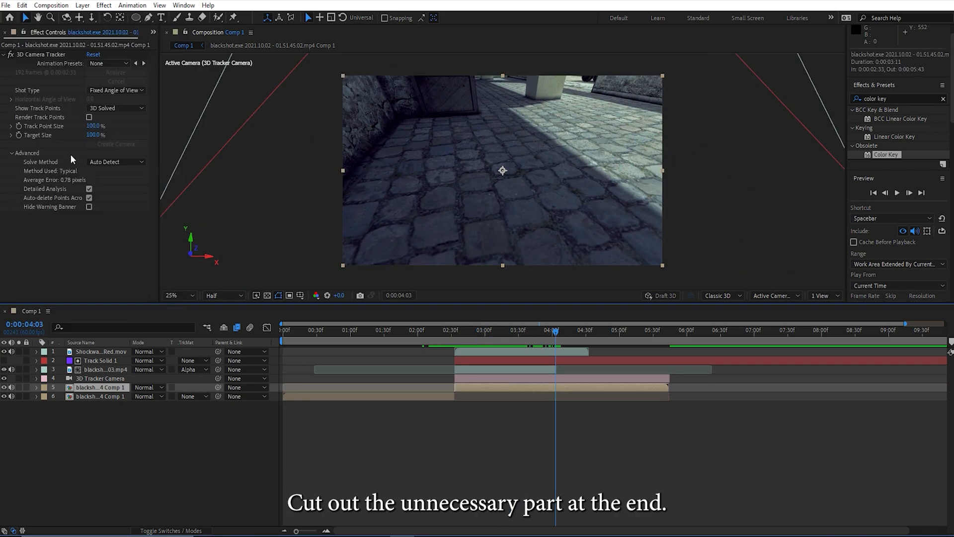
pyautogui.hotkey('ctrl', 'shift', 'd')
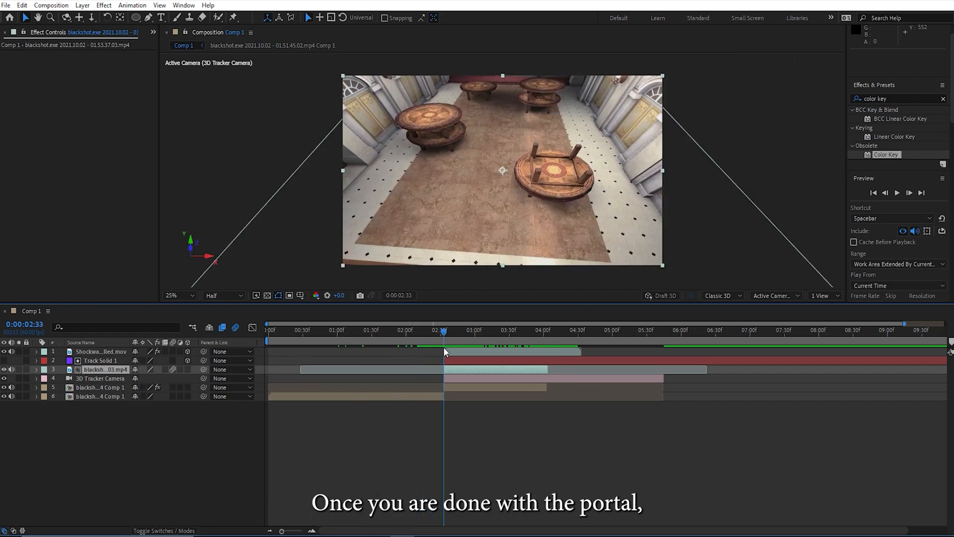
# Pre-compose all six layers as Pre-comp 1, moving all attributes and adjusting the duration to the selected layers' time span
pyautogui.click(95, 353)
pyautogui.keyDown('shift'); pyautogui.click(105, 396); pyautogui.keyUp('shift')
pyautogui.rightClick(114, 391)
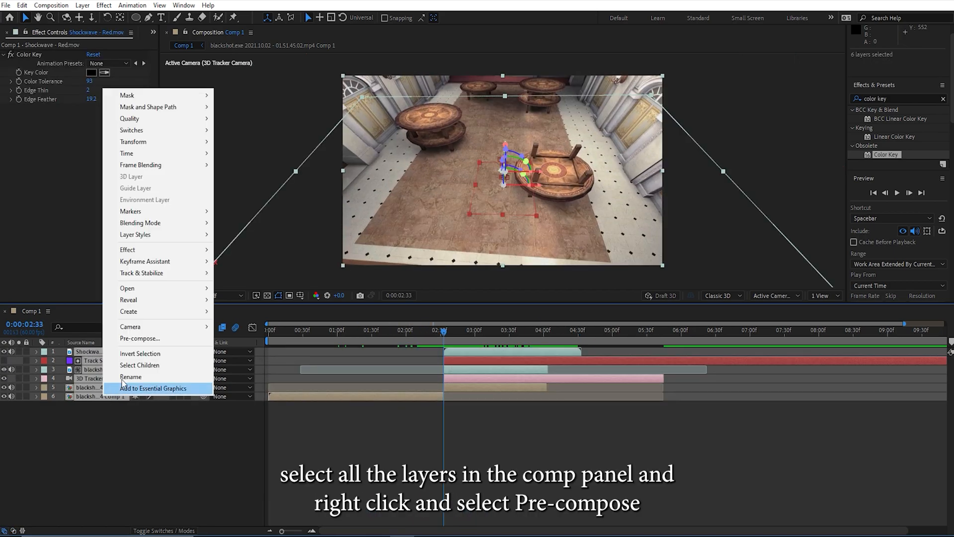
pyautogui.click(140, 338)
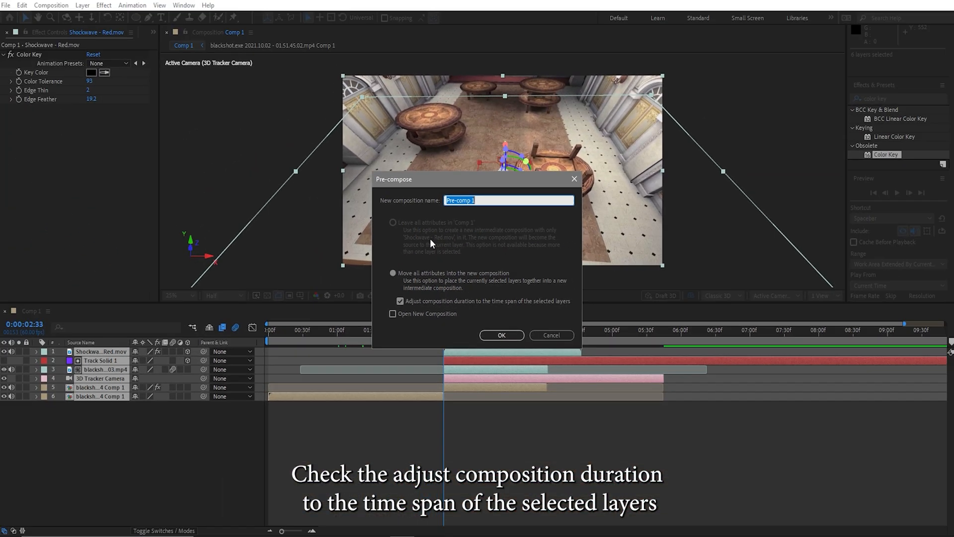
pyautogui.click(508, 341)
# Trim the end of Pre-comp 1 to 0:00:03:56 and scrub through the portal shot to check it
pyautogui.moveTo(443, 334); pyautogui.dragTo(522, 351)
pyautogui.moveTo(537, 350)
pyautogui.mouseDown()
pyautogui.moveTo(564, 352)
pyautogui.moveTo(544, 351)
pyautogui.mouseUp()
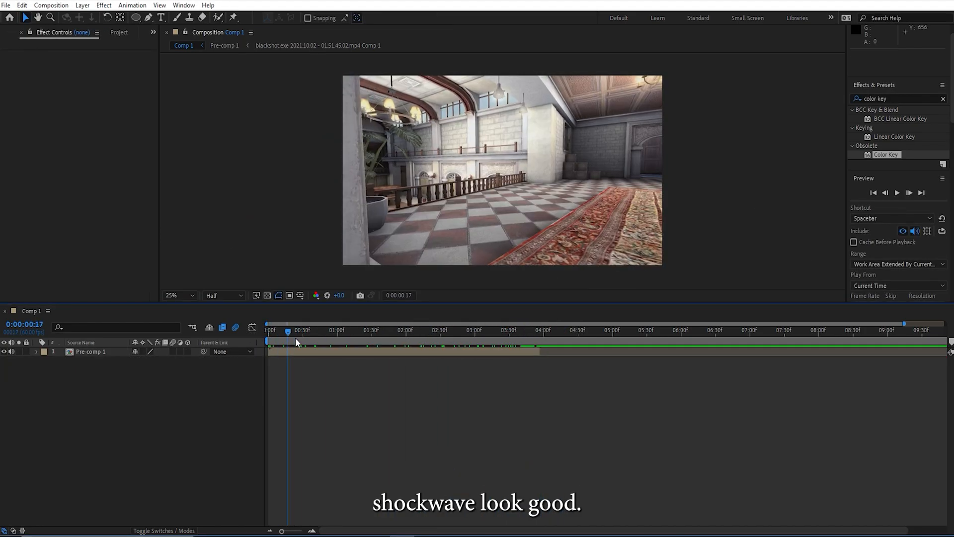
pyautogui.moveTo(296, 339); pyautogui.dragTo(455, 360)
# Create an adjustment layer above Pre-comp 1
pyautogui.rightClick(124, 391)
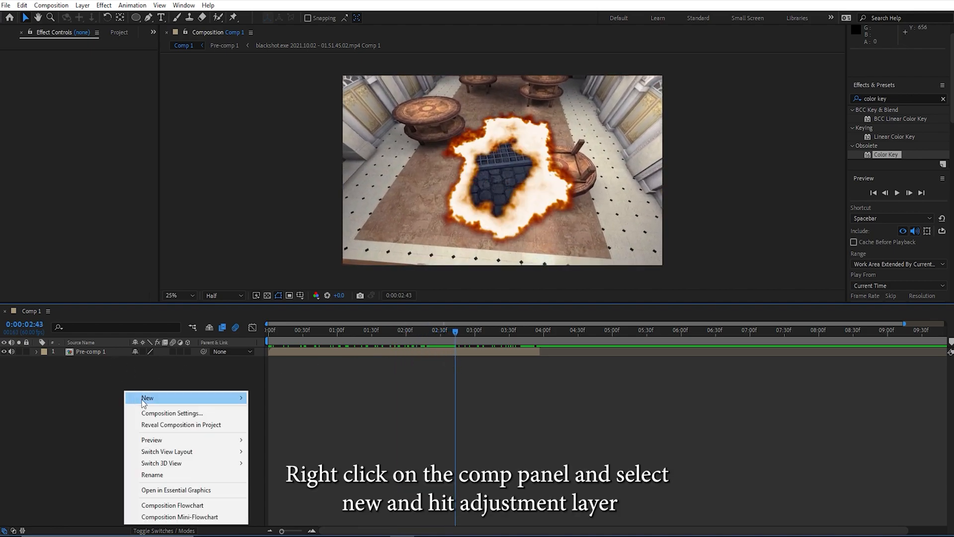
pyautogui.moveTo(147, 405)
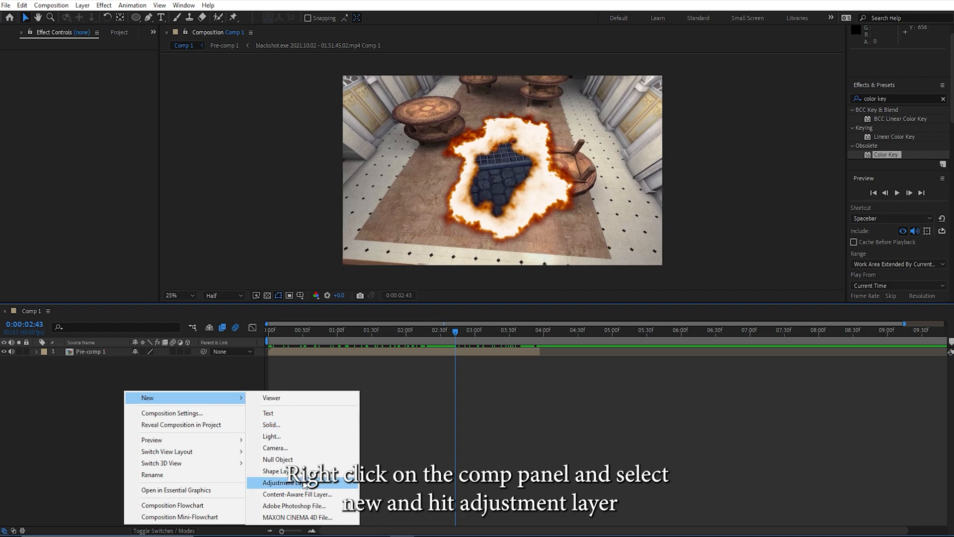
pyautogui.click(305, 484)
# Search the effects for "looks", apply RG Magic Bullet Looks to the adjustment layer, and open its look for editing
pyautogui.click(924, 101)
pyautogui.press('BackSpace')
pyautogui.write('m')
pyautogui.press('BackSpace')
pyautogui.write('l')
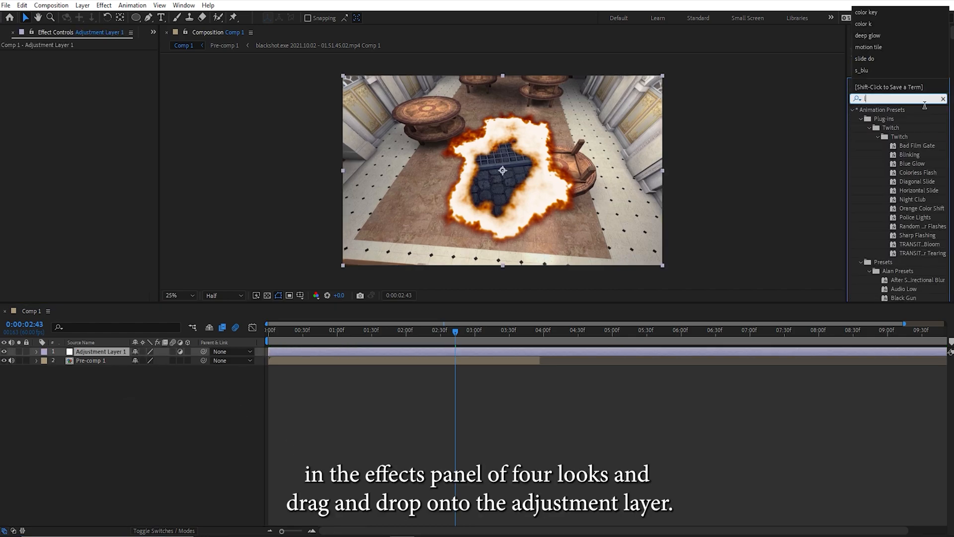
pyautogui.write('ooks')
pyautogui.click(891, 137)
pyautogui.moveTo(182, 325); pyautogui.dragTo(102, 355)
pyautogui.click(34, 93)
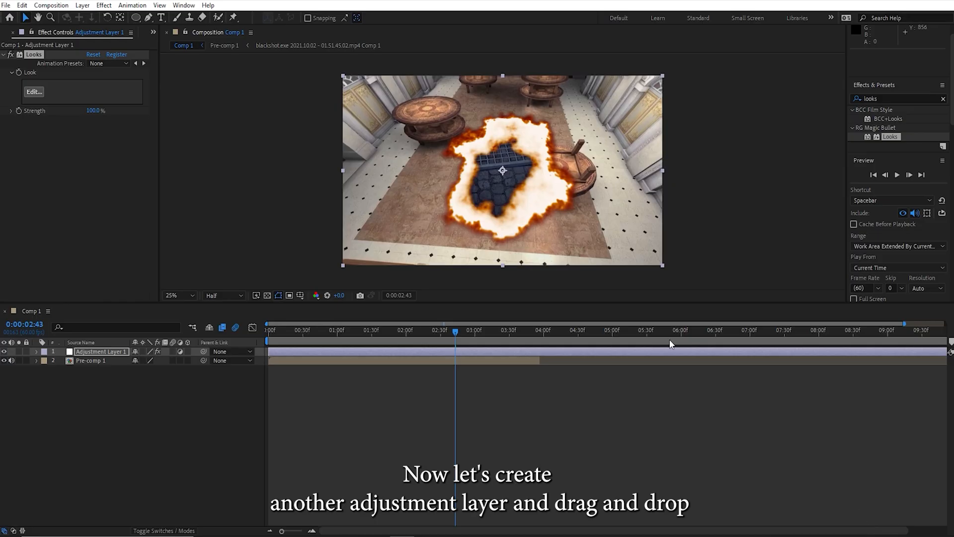
# Create a second adjustment layer, cut it at 0:00:03:56 to match Pre-comp 1, and apply RSMB to it
pyautogui.rightClick(204, 386)
pyautogui.click(330, 477)
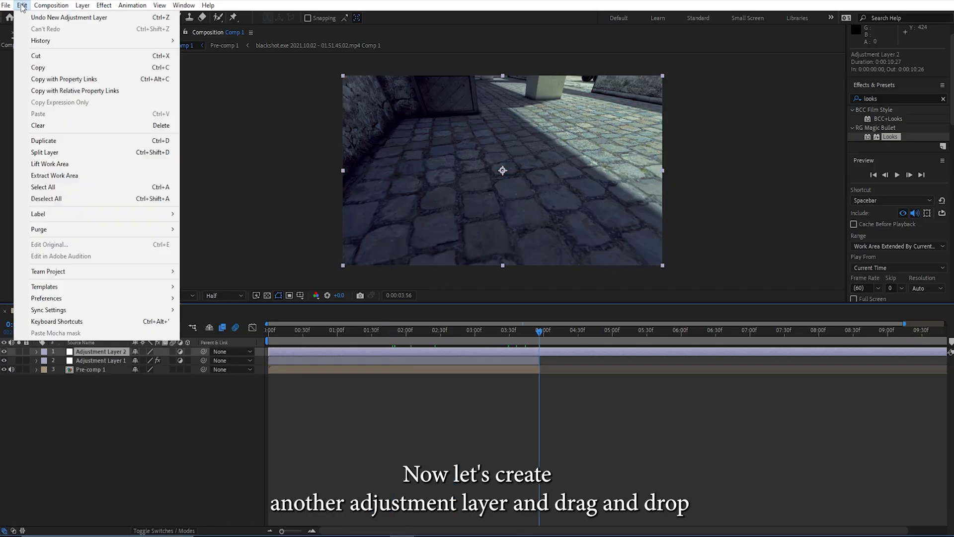
pyautogui.moveTo(882, 163); pyautogui.dragTo(99, 355)
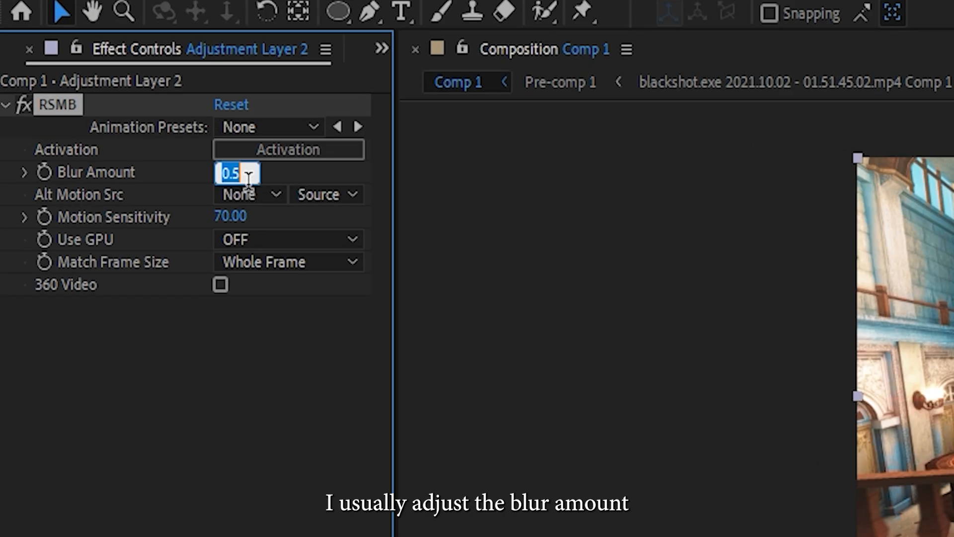
# Set the RSMB blur amount to 0.45 and motion sensitivity to 65, then scrub through the shot to check the blur
pyautogui.write('0.')
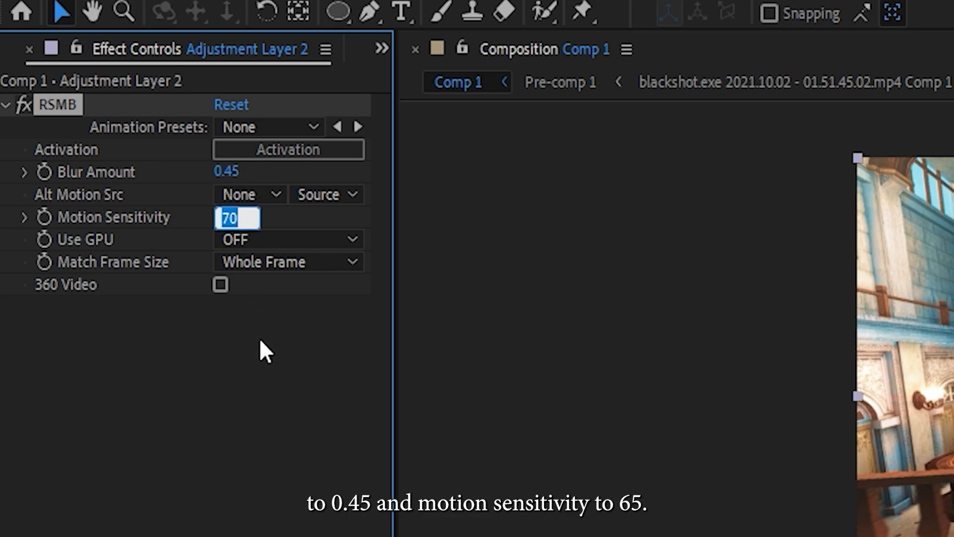
pyautogui.click(299, 476)
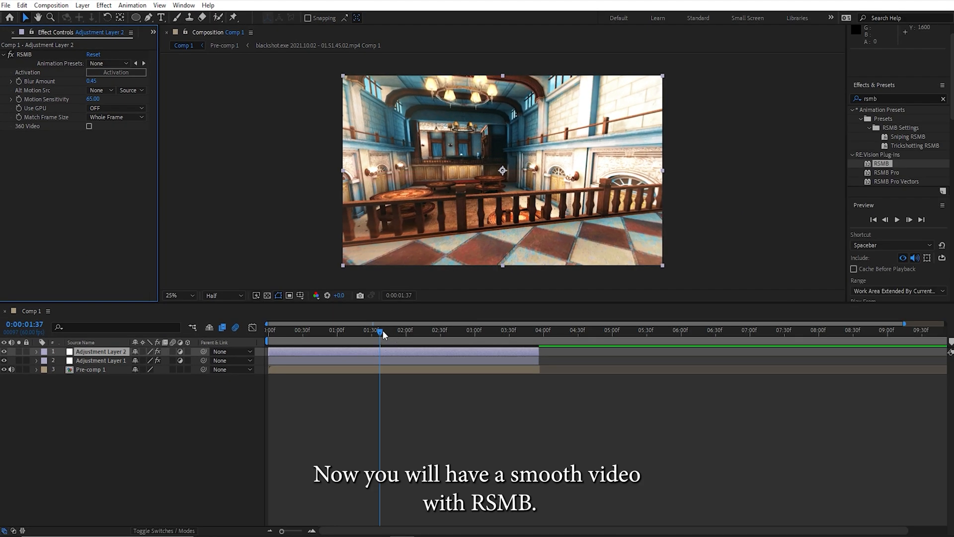
pyautogui.moveTo(382, 336); pyautogui.dragTo(441, 348)
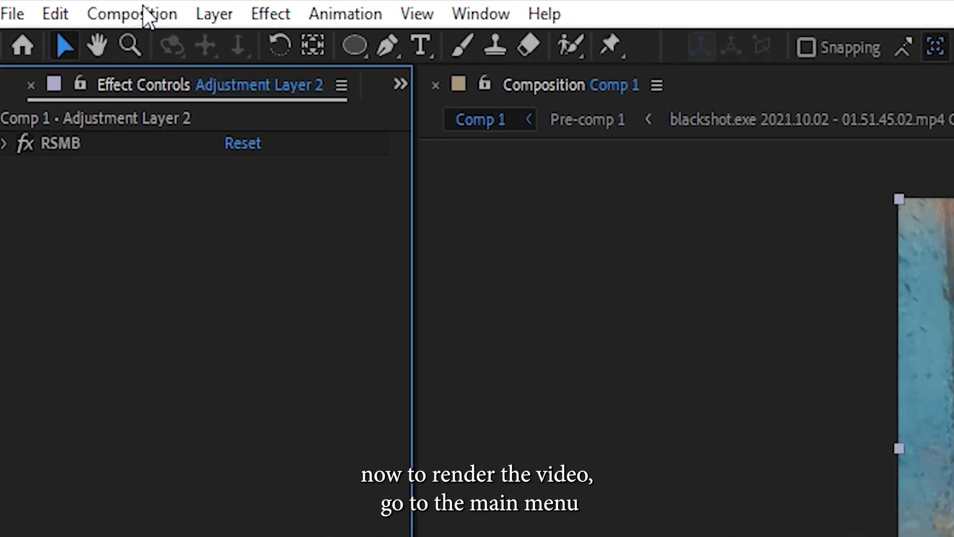
# Add Comp 1 to the render queue and review its render settings, including the time span and duration
pyautogui.click(55, 5)
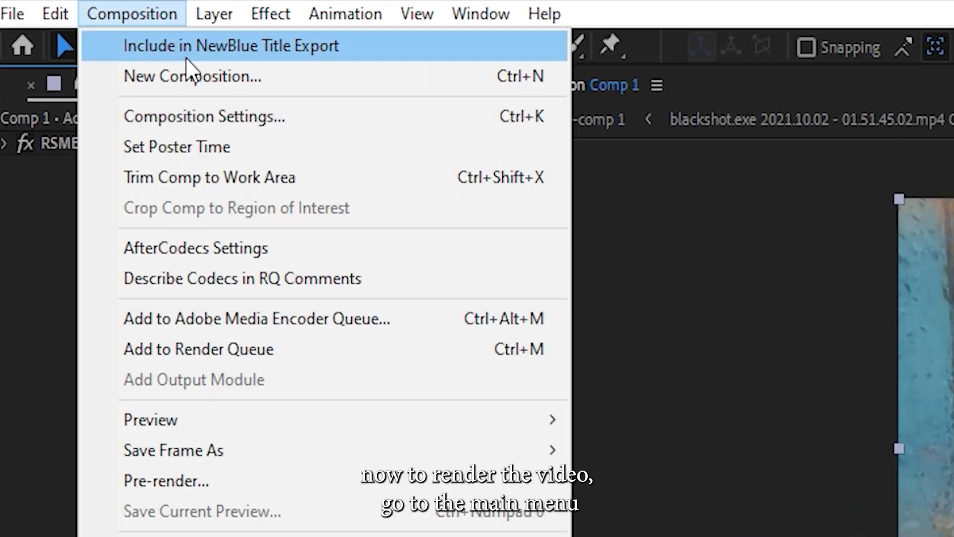
pyautogui.click(276, 349)
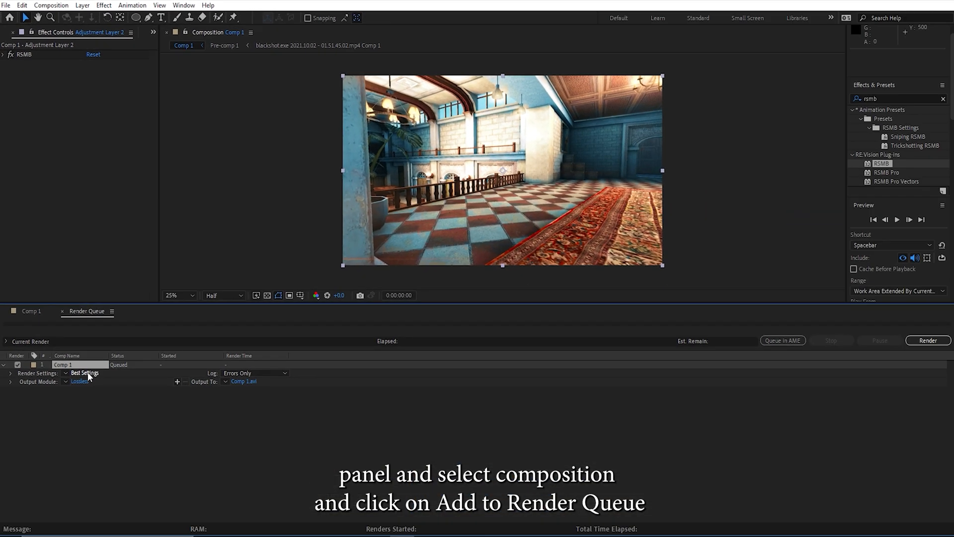
pyautogui.click(86, 373)
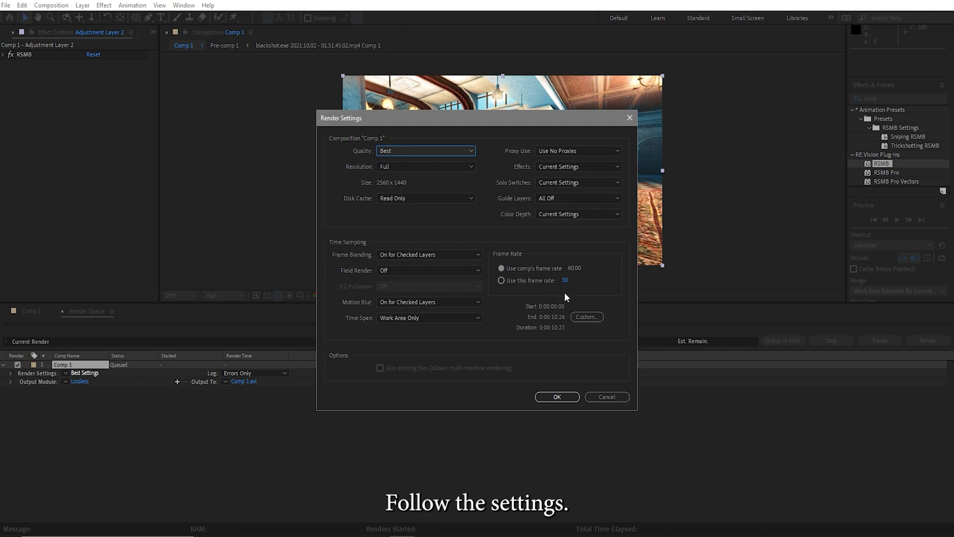
pyautogui.click(609, 398)
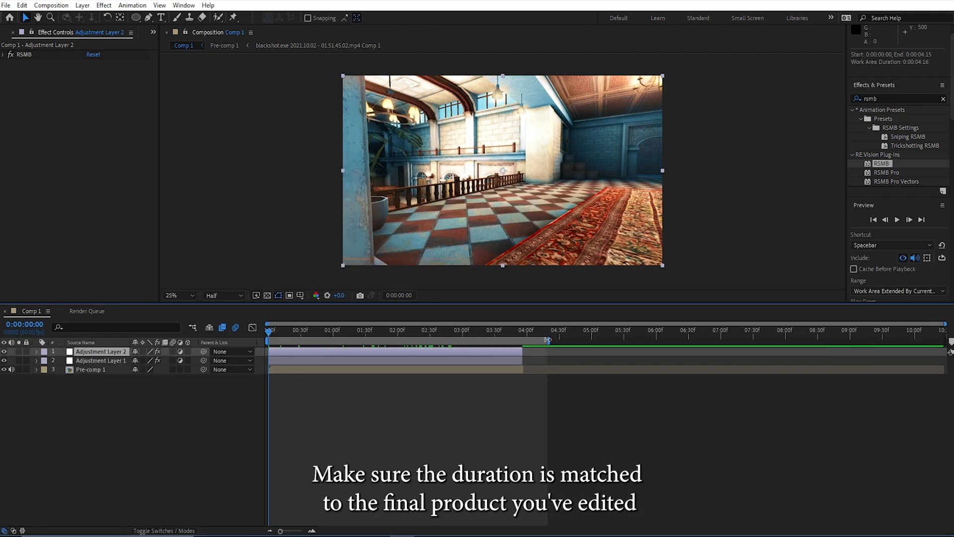
# End the work area at 0:00:03:56, where the layers stop, and trim the composition to it
pyautogui.rightClick(499, 340)
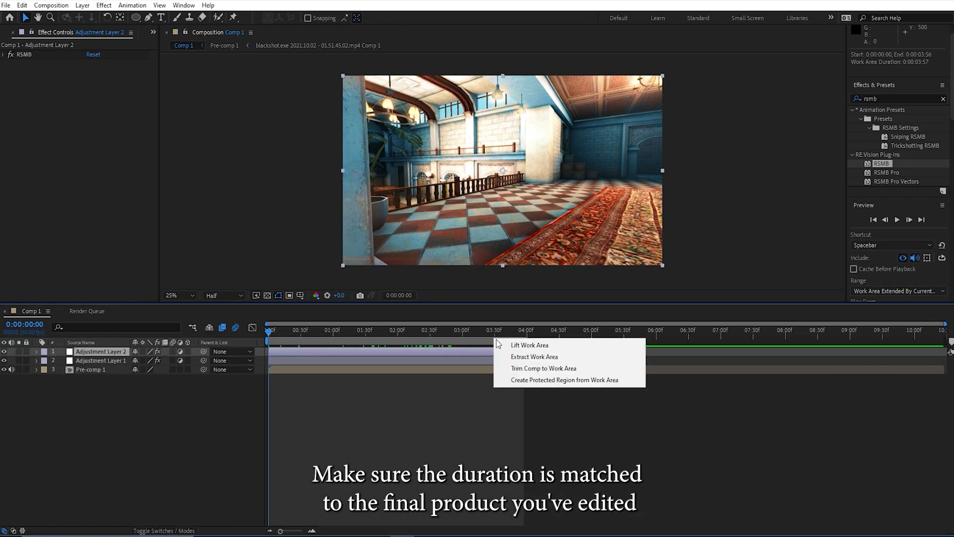
pyautogui.click(527, 367)
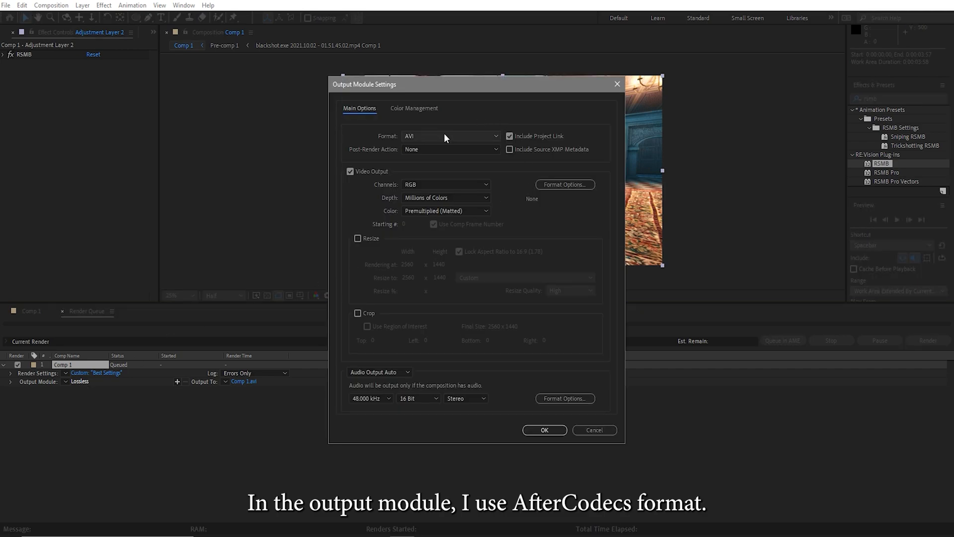
# Set the output module's format to AfterCodecs .mp4 and accept the settings
pyautogui.click(447, 135)
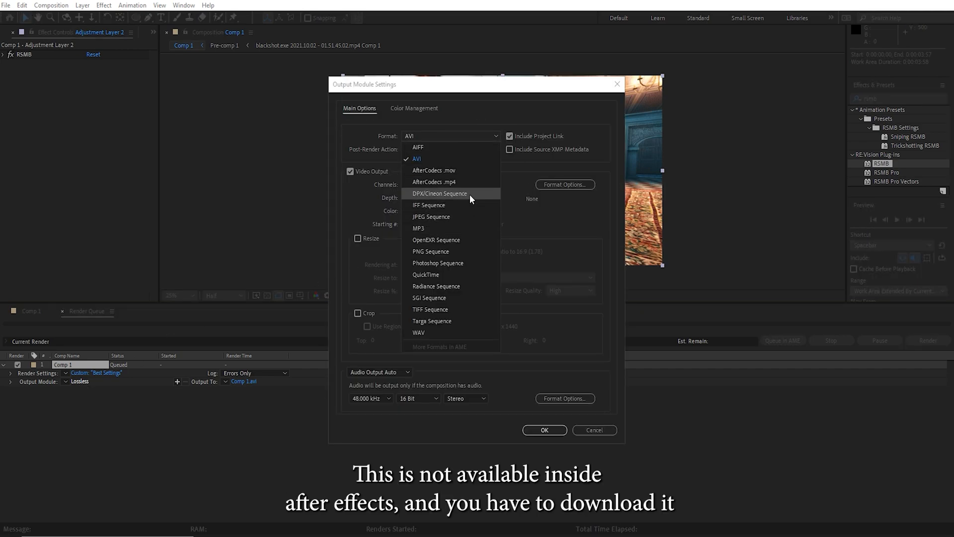
pyautogui.click(458, 180)
pyautogui.click(544, 431)
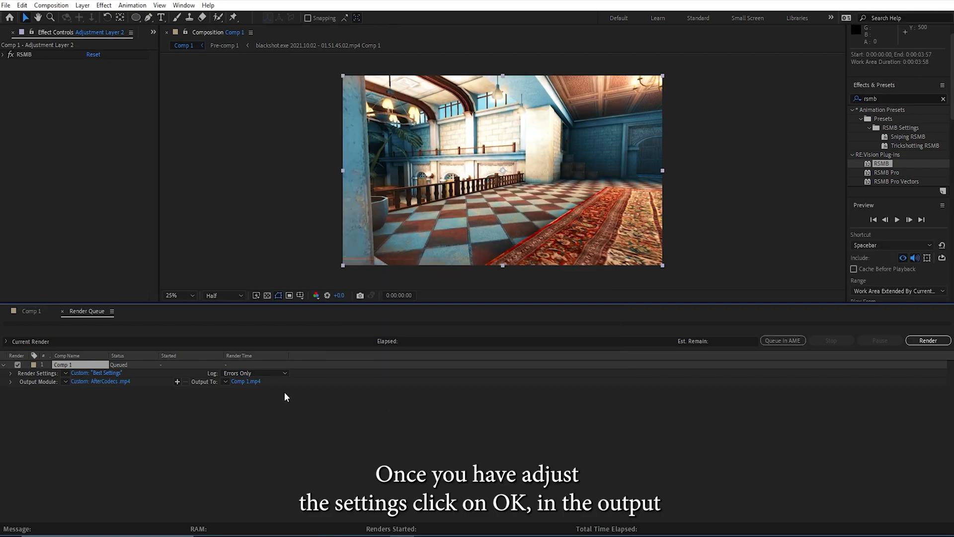
# Choose a different destination folder for the output movie, name it sdfsdfsdf, and start rendering Comp 1
pyautogui.click(263, 381)
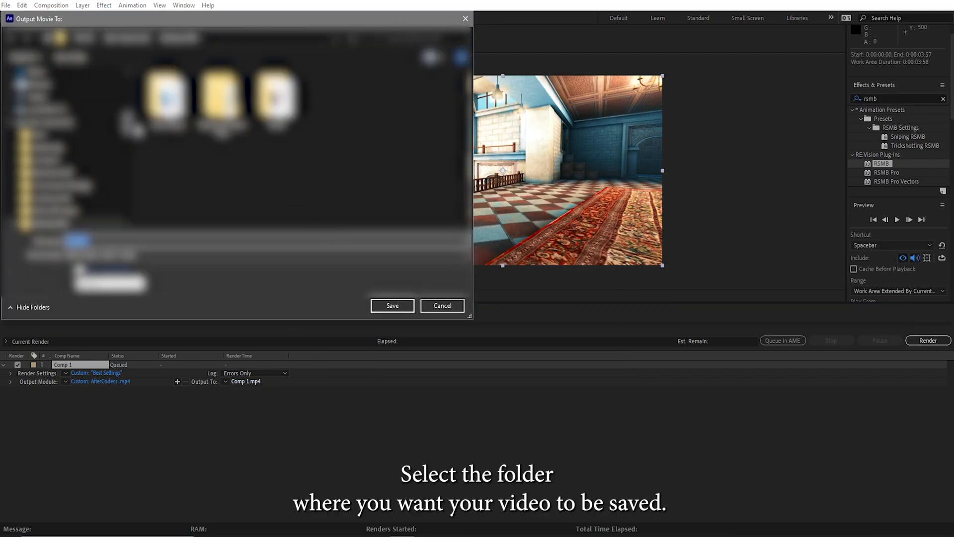
pyautogui.moveTo(127, 129); pyautogui.dragTo(127, 93)
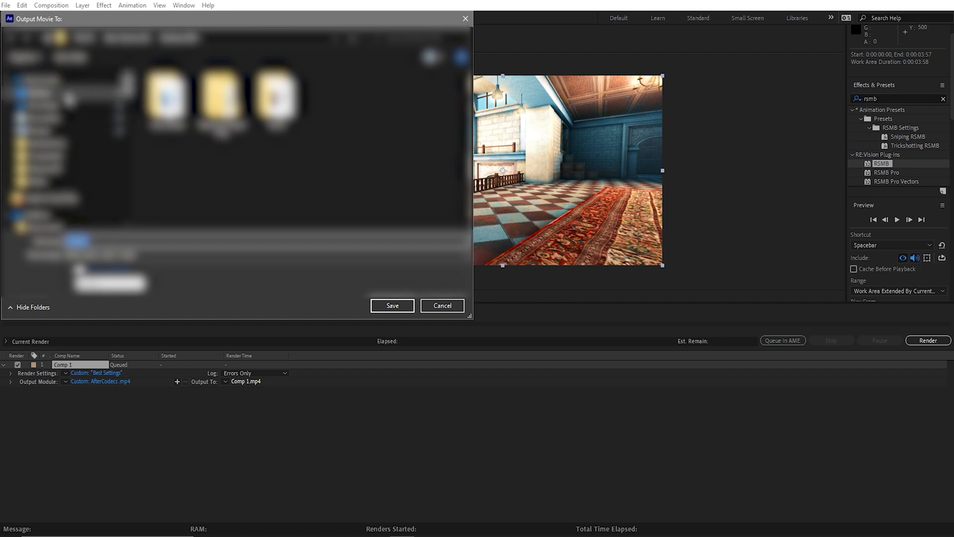
pyautogui.click(66, 95)
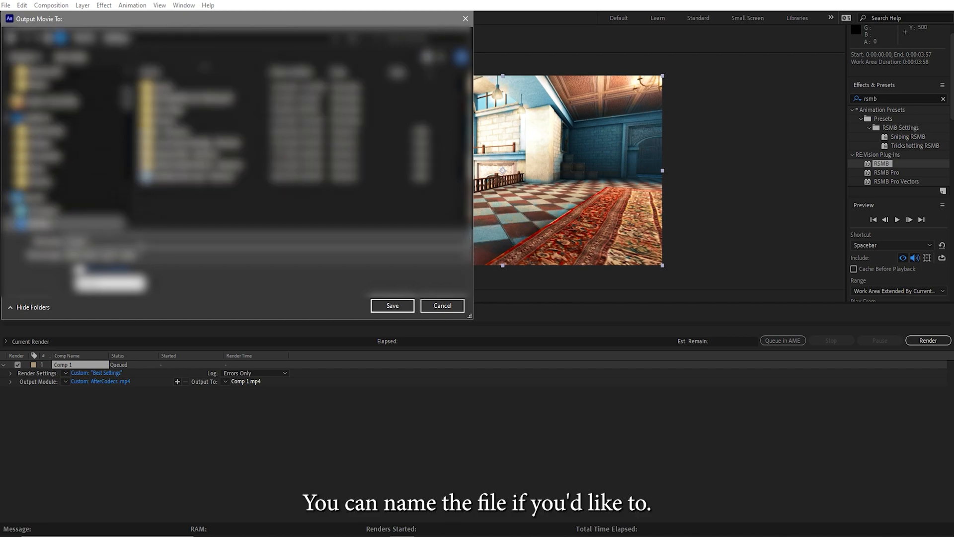
pyautogui.click(140, 242)
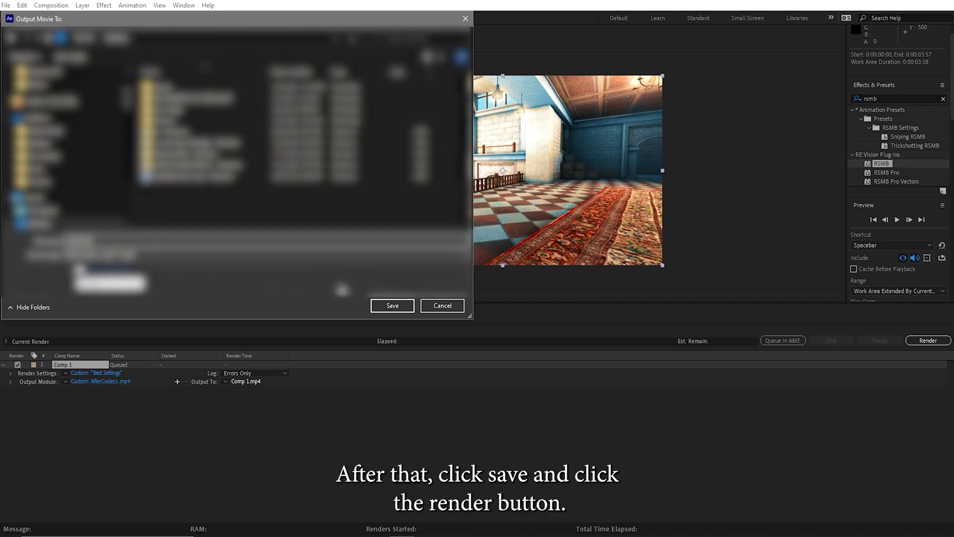
pyautogui.click(393, 305)
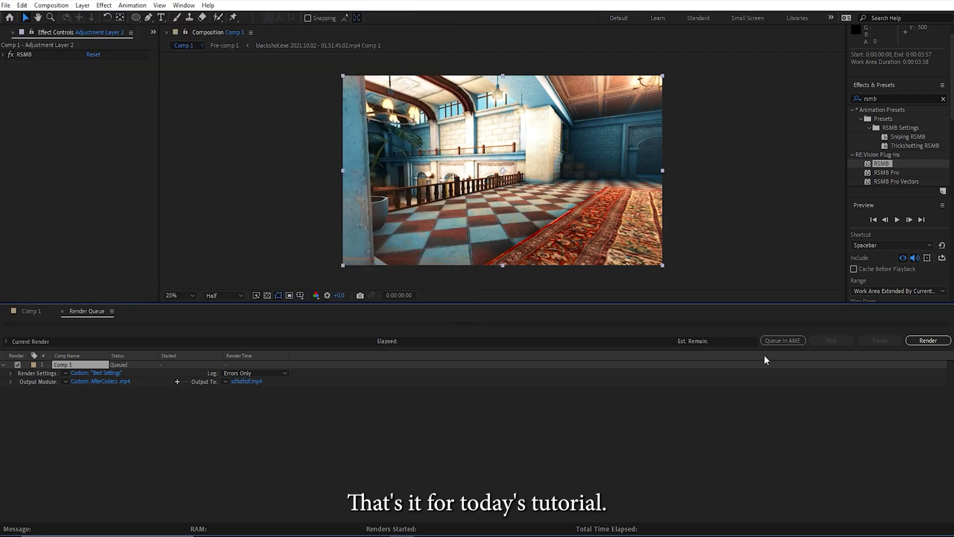
pyautogui.click(926, 344)
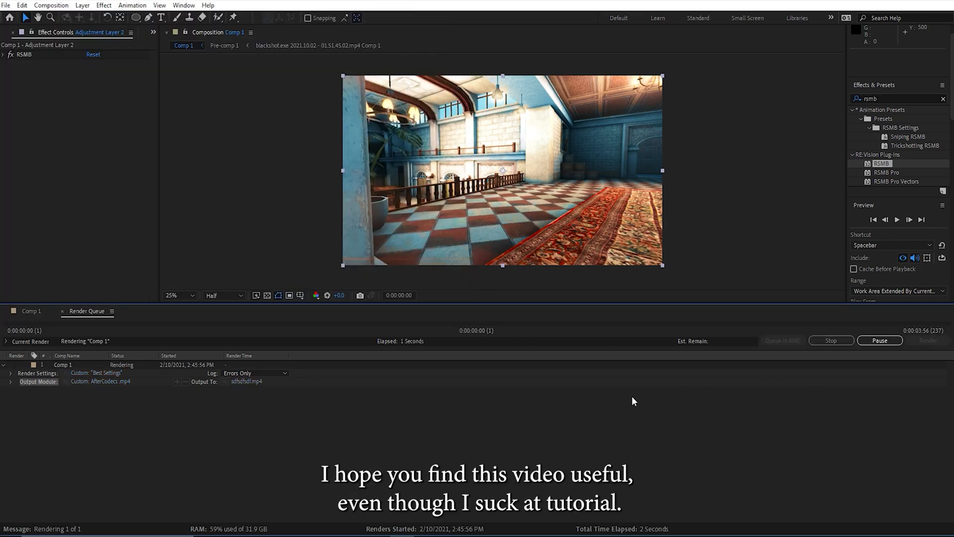